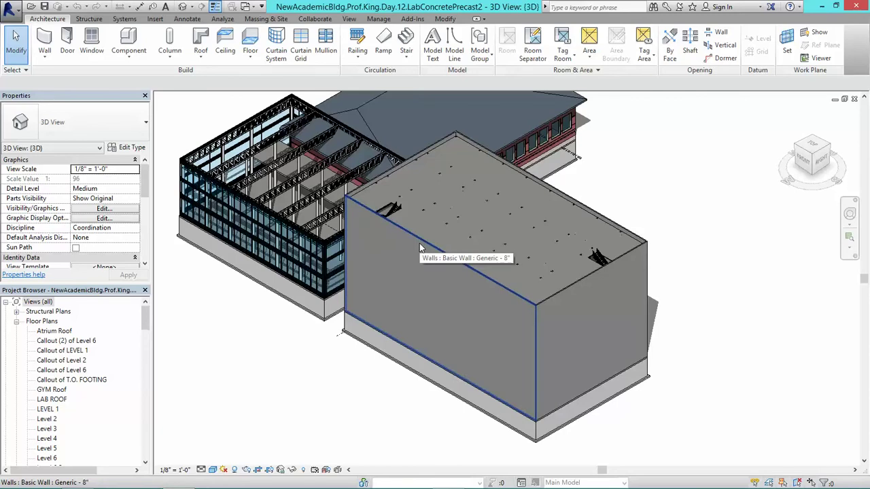
Step: Duplicate the type of the lab block's four connected Generic - 8" exterior walls as "precast Concrete Wall 5""
key(Tab)
click(419, 245)
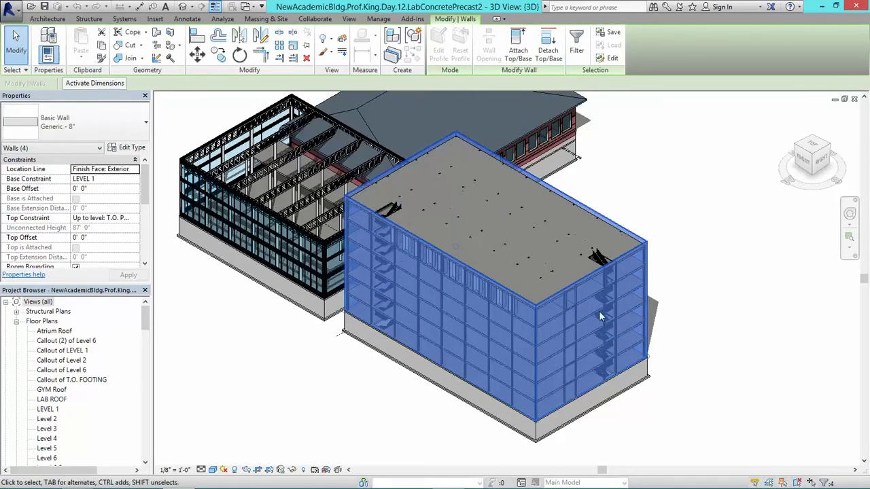
click(129, 148)
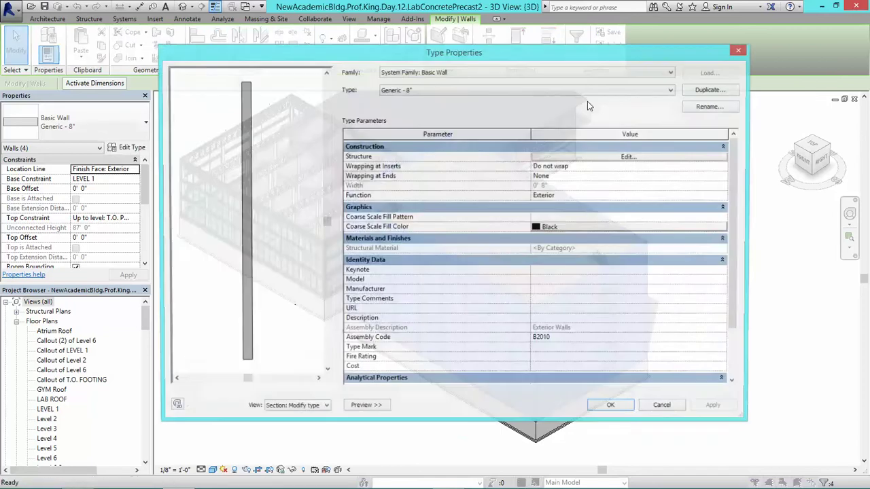
click(721, 95)
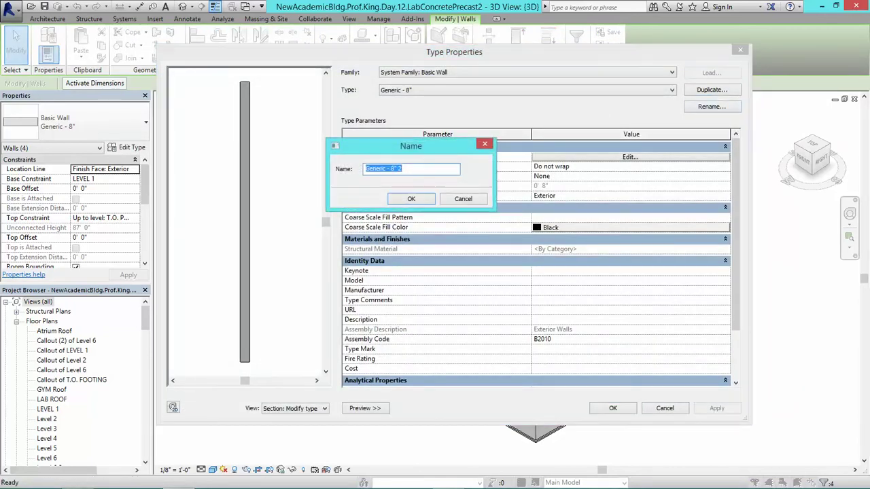
text(precast Concrete Wall)
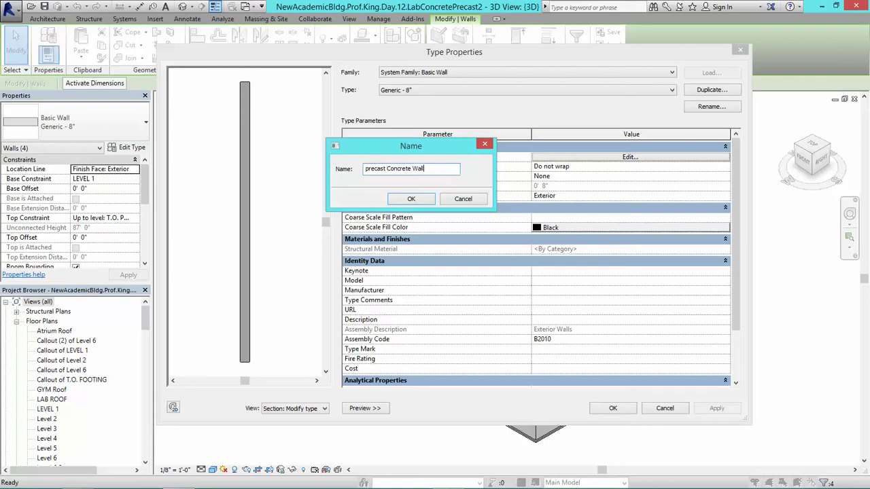
text( 5")
key(Return)
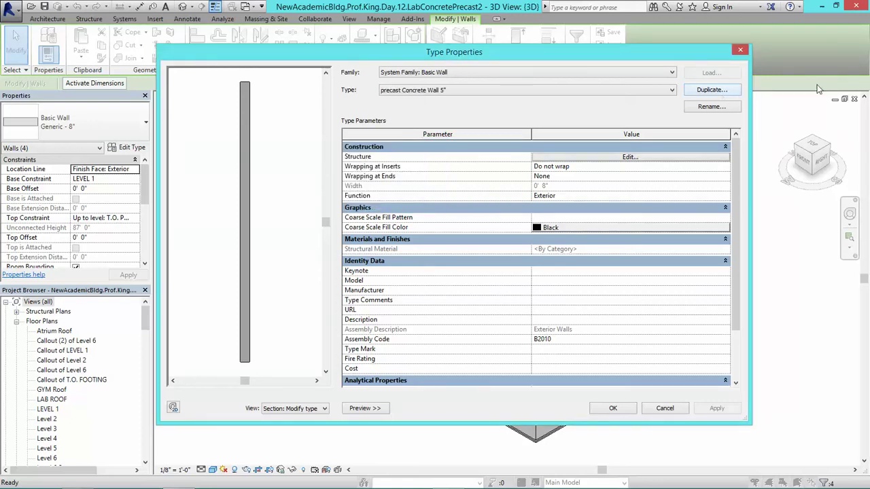
Step: Set the new wall type's structure layer to Concrete, Precast with a 5" thickness and apply it to the four walls
click(610, 162)
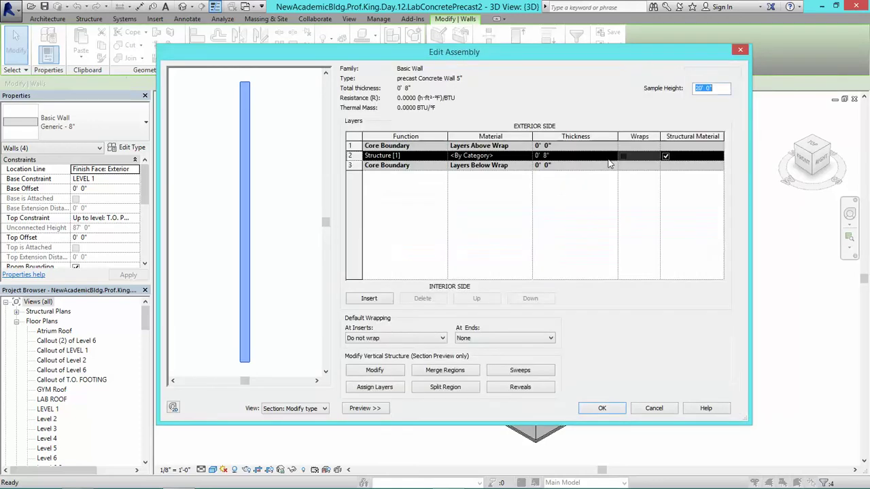
click(529, 160)
click(528, 156)
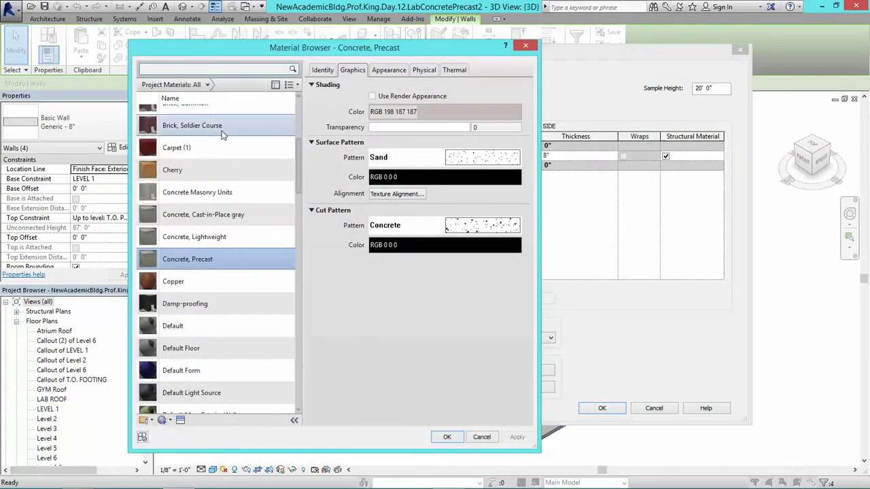
click(452, 438)
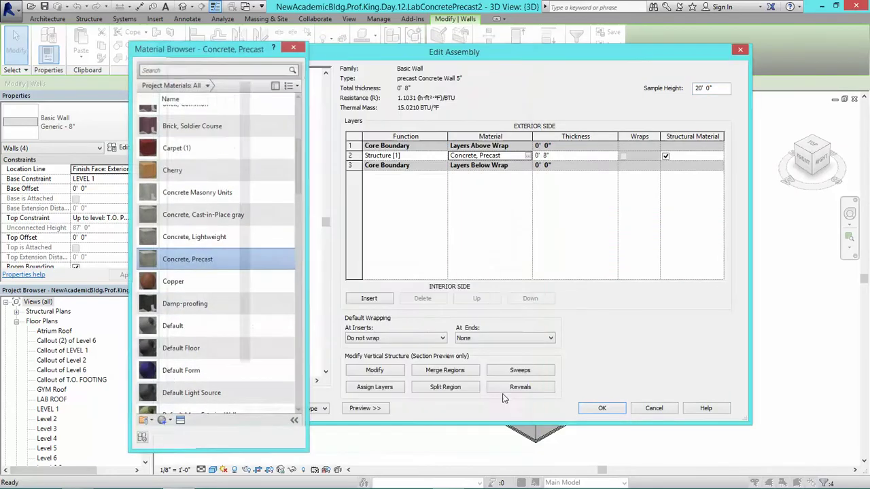
click(548, 155)
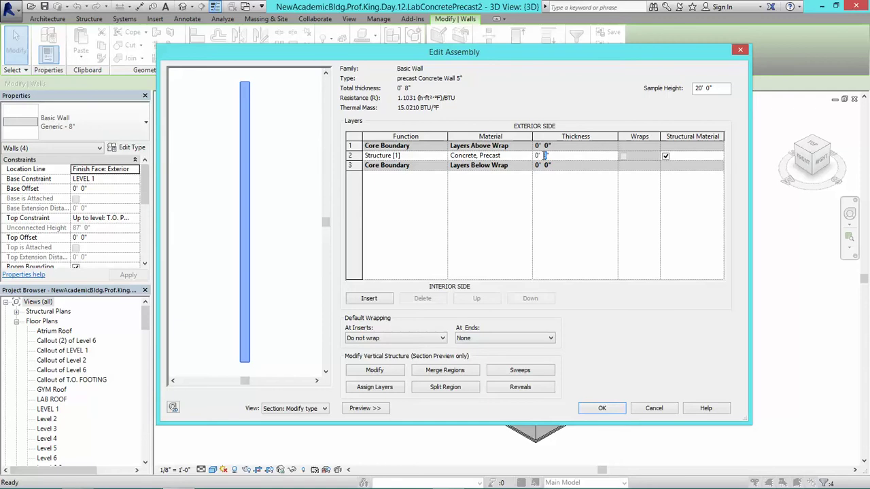
click(602, 408)
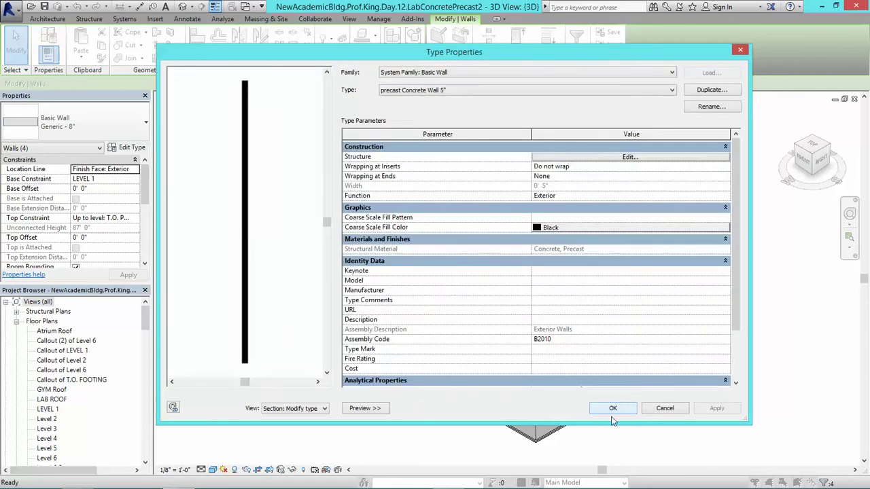
click(613, 410)
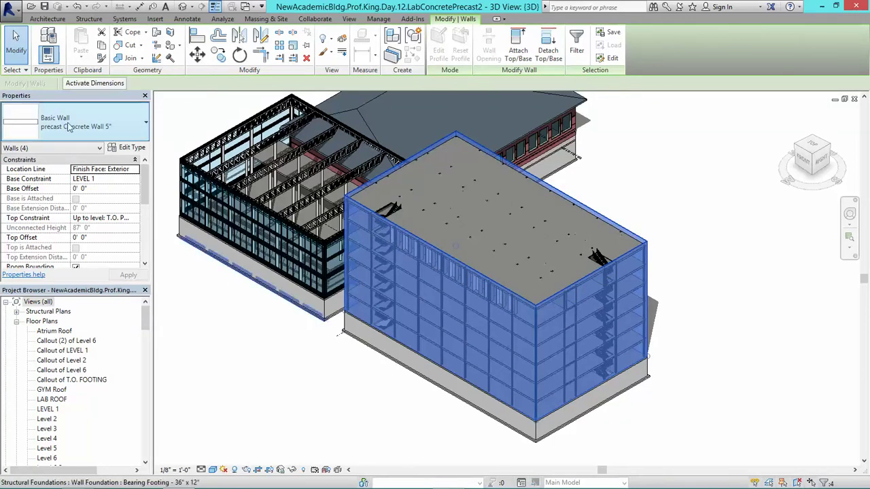
Step: Change the four exterior walls to the Curtain Wall 1 type, unjoining the conflicting elements
click(115, 130)
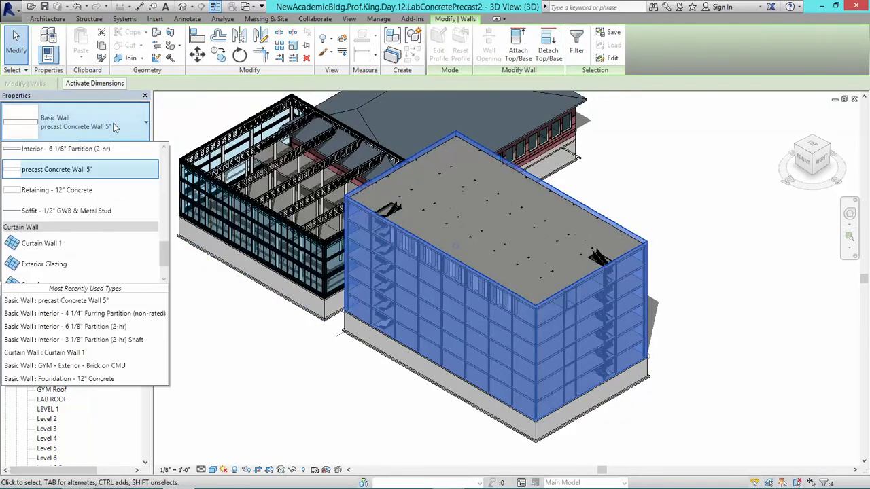
click(45, 237)
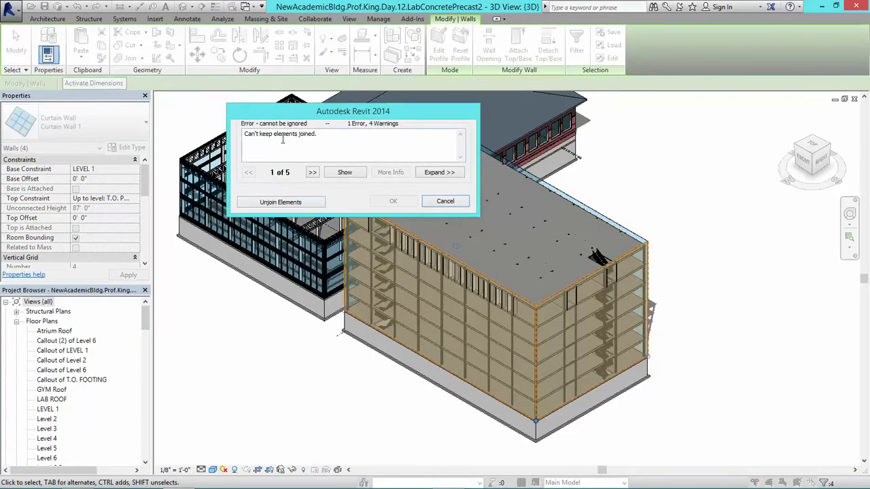
click(279, 203)
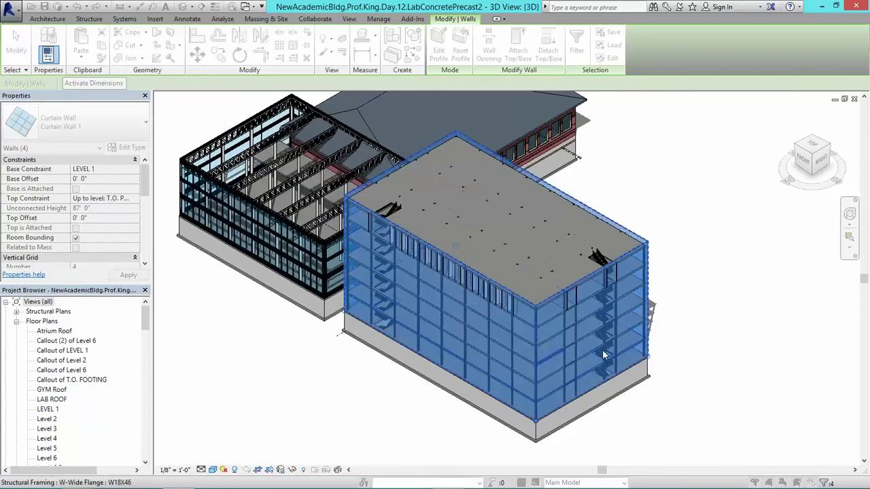
click(664, 199)
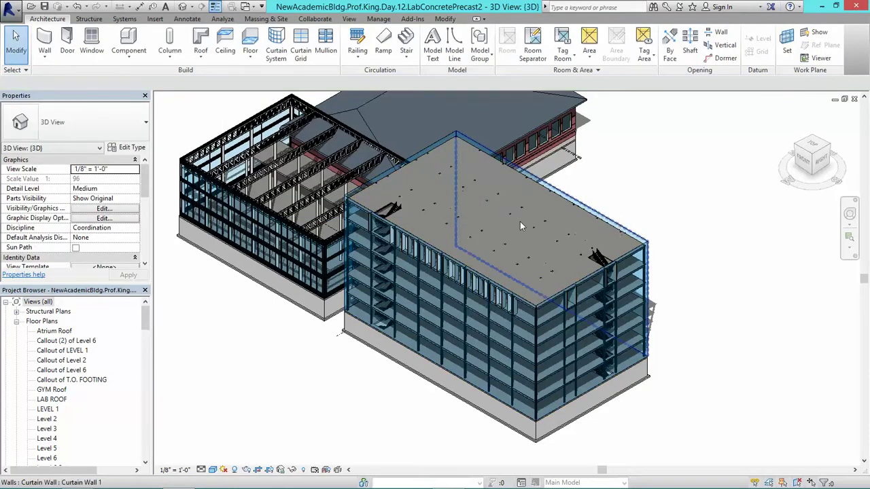
Step: In the Level 2 floor plan, extend the east curtain wall's lower end to the slab corner by the column at grid A
double_click(50, 419)
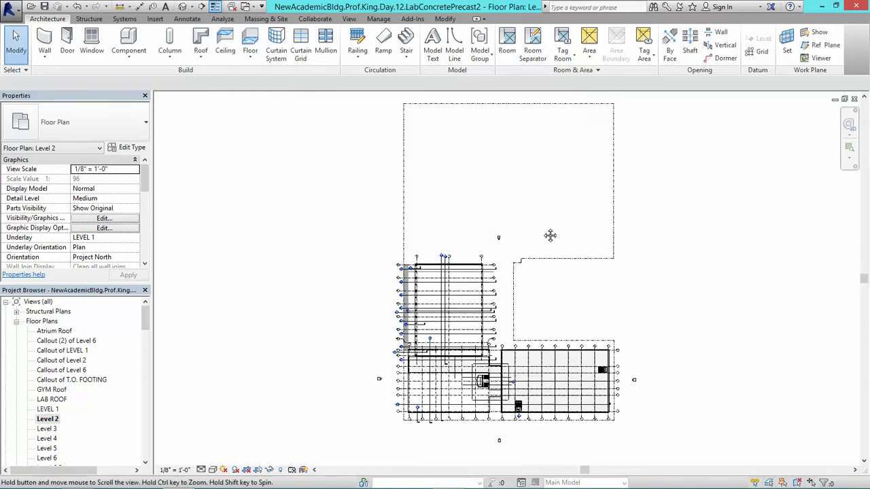
scroll(550, 235, up, 10)
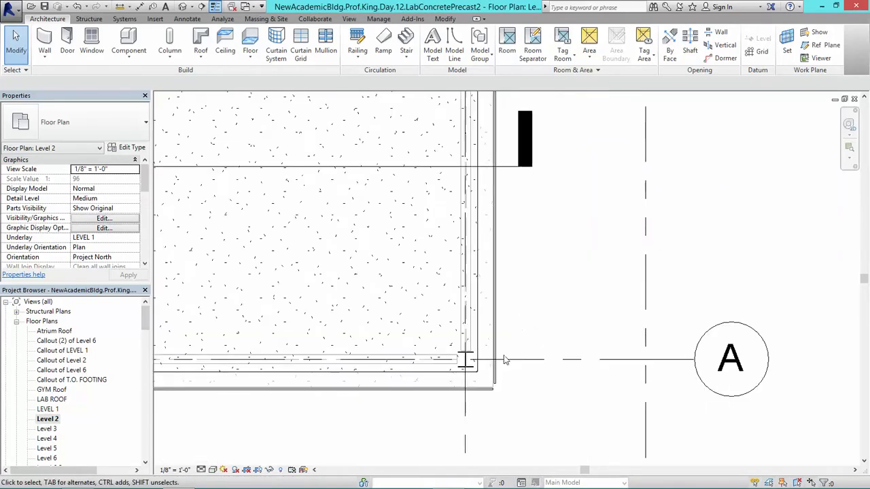
scroll(504, 360, up, 3)
click(519, 263)
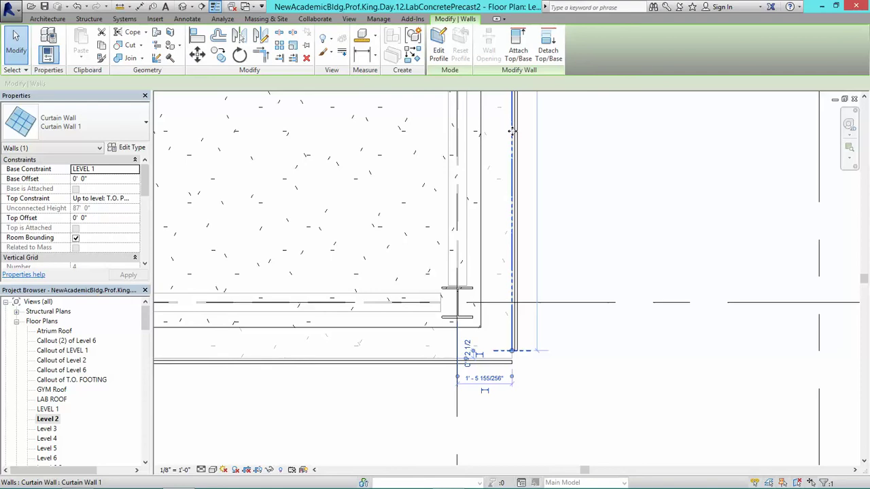
scroll(511, 350, up, 3)
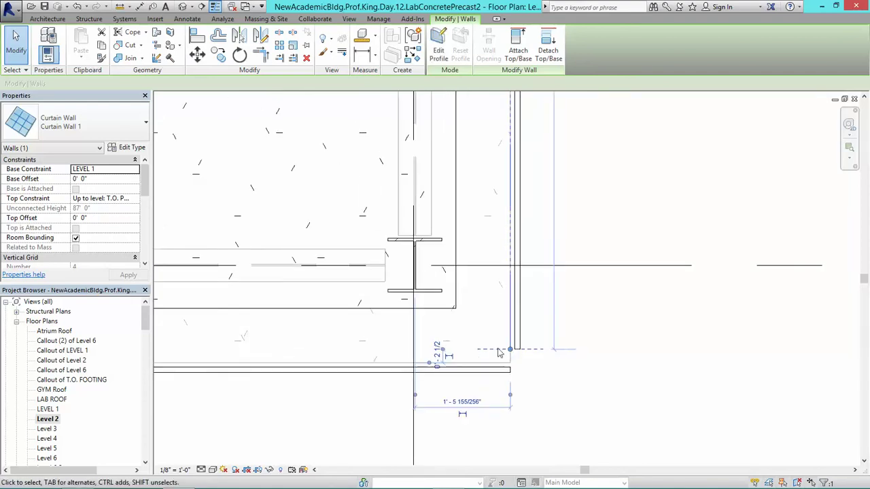
mouse_move(511, 350)
mouse_down()
mouse_move(511, 157)
mouse_move(501, 355)
mouse_move(511, 363)
mouse_up()
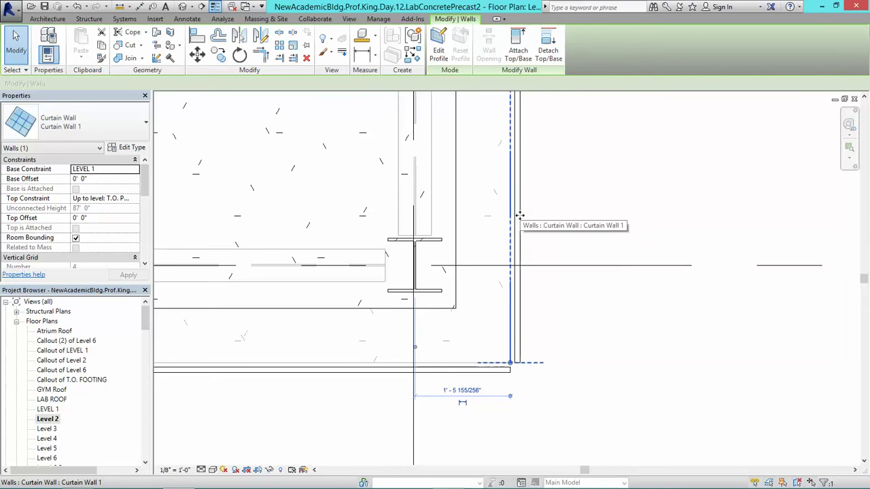
Step: Review the panel types available for the east curtain wall's glazed panel, leaving its type as is
key(Tab)
key(Tab)
click(519, 215)
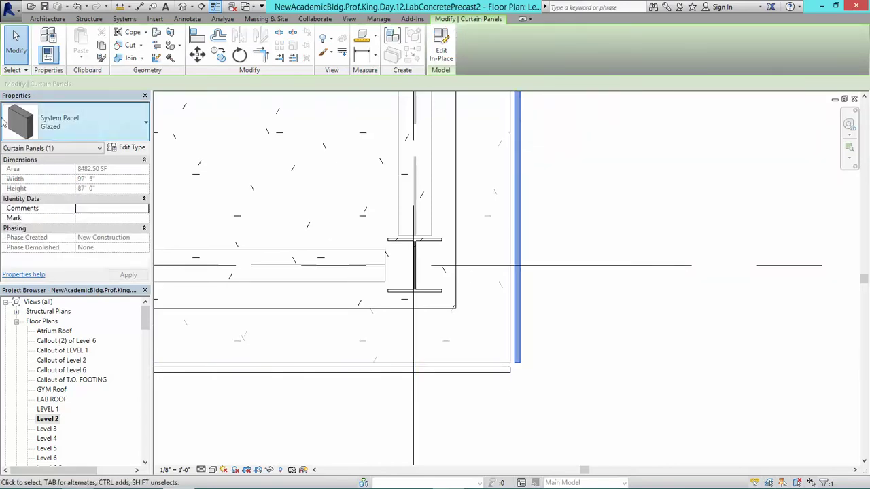
click(76, 128)
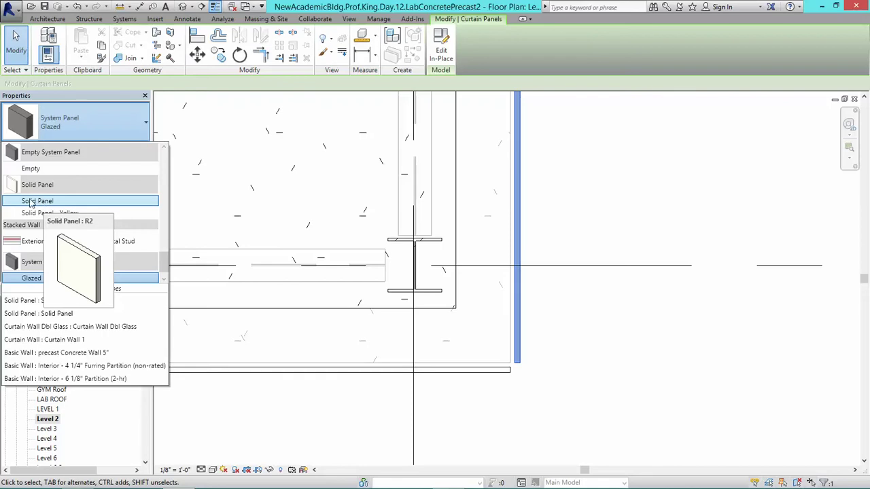
click(555, 206)
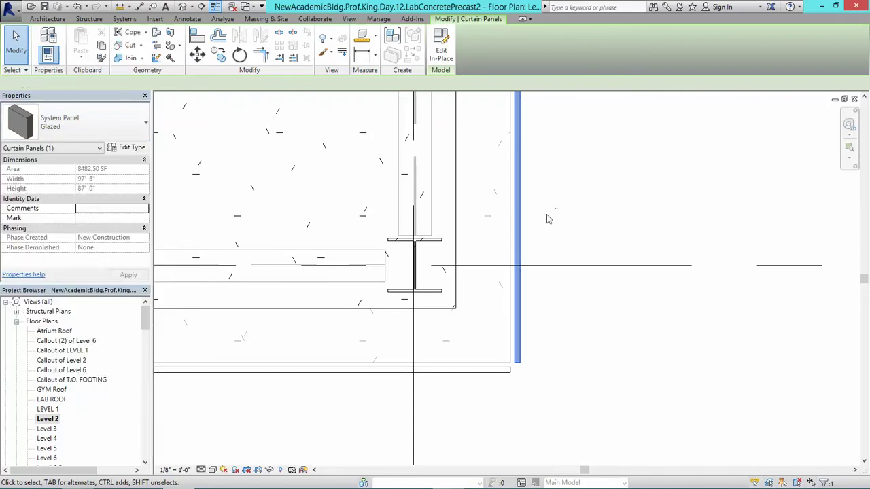
click(548, 217)
click(517, 202)
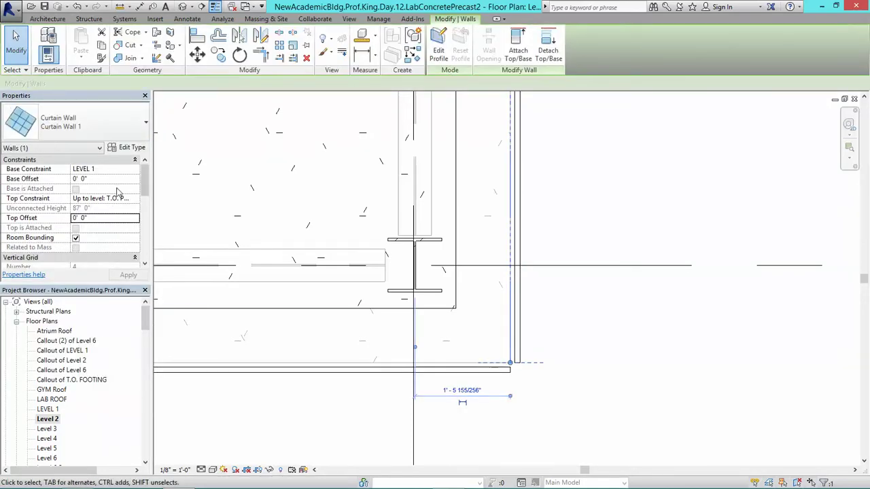
click(347, 182)
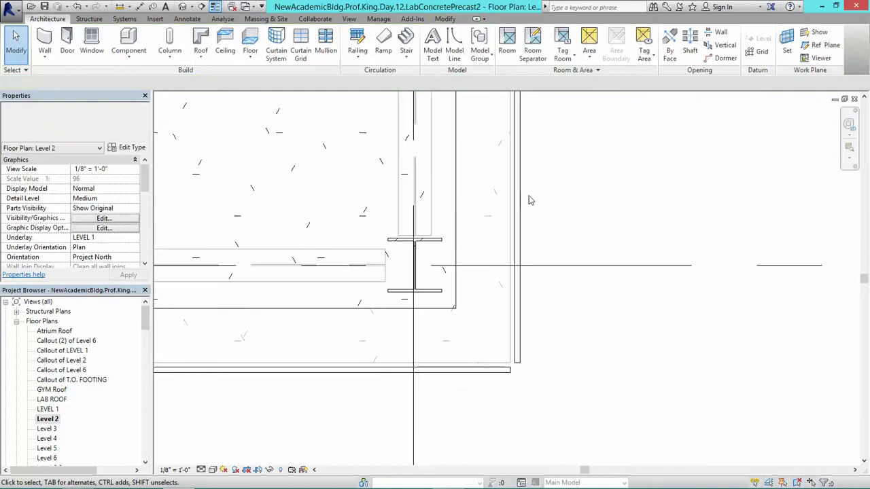
Step: Inspect the type properties of the east curtain wall's Glazed system panel, including its offset and thickness
key(Tab)
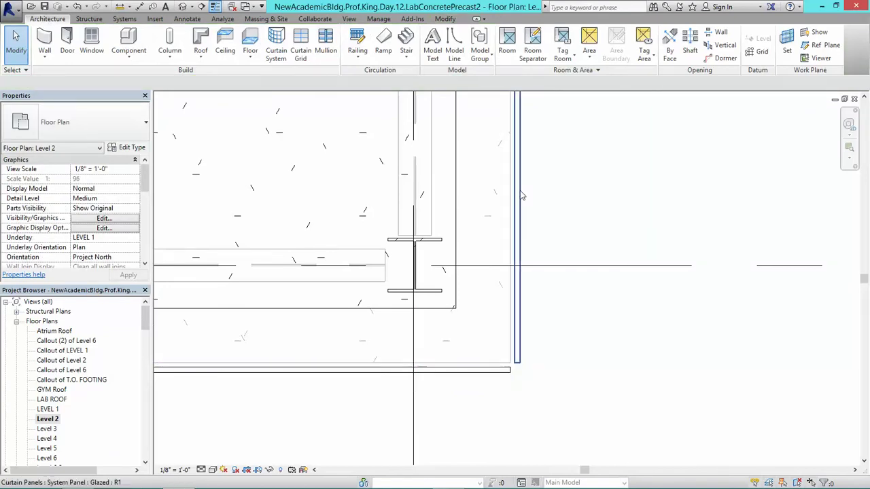
click(522, 196)
click(140, 150)
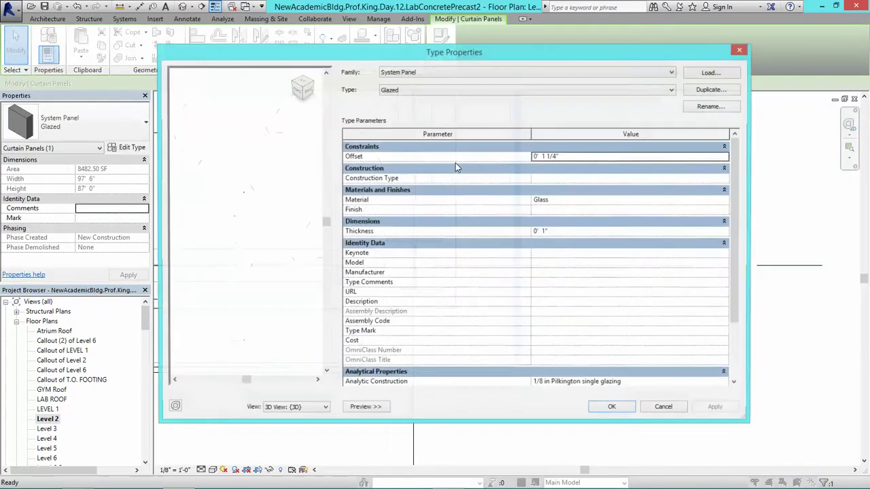
click(740, 50)
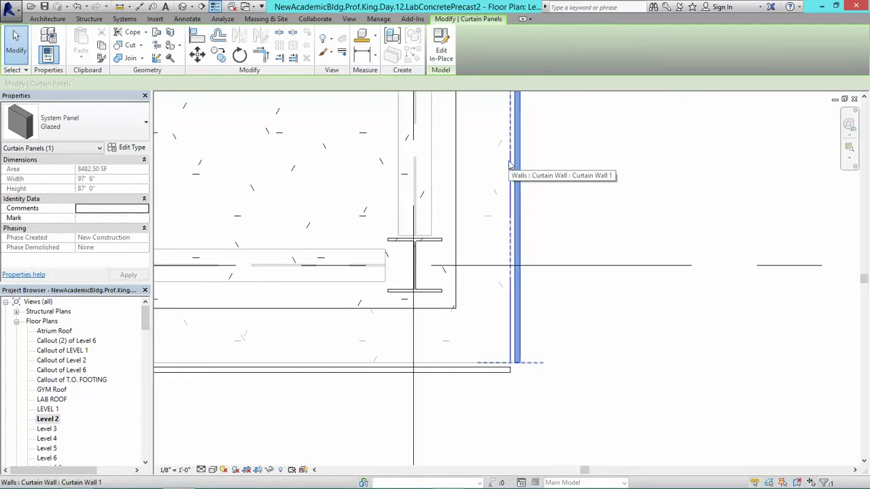
key(Escape)
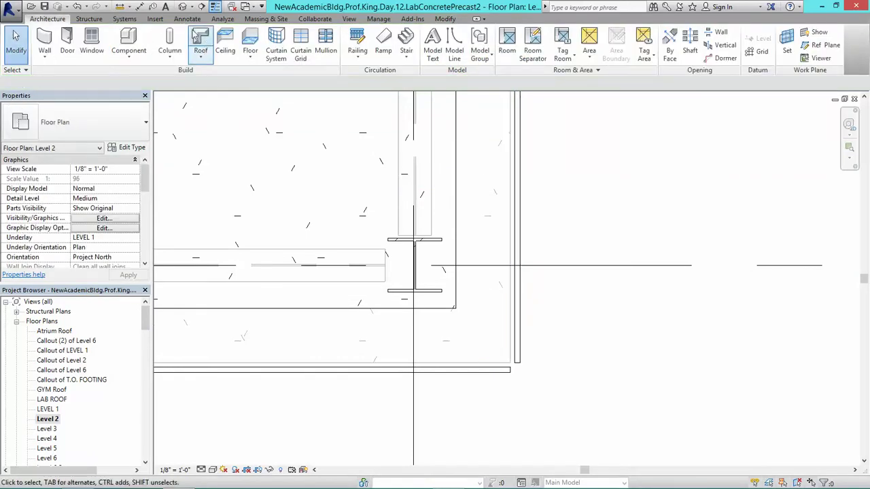
Step: Tile the default 3D view beside the Level 2 plan, framing the lab block in one and its wall corner in the other
click(183, 10)
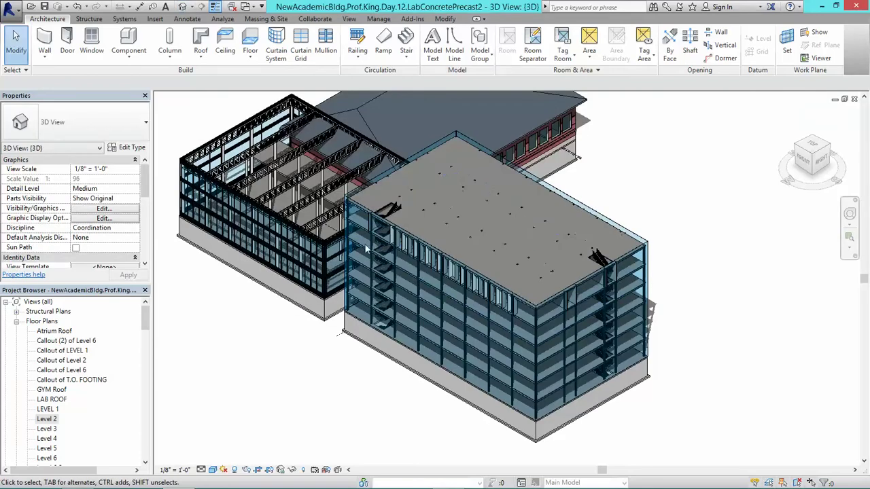
key(w)
key(t)
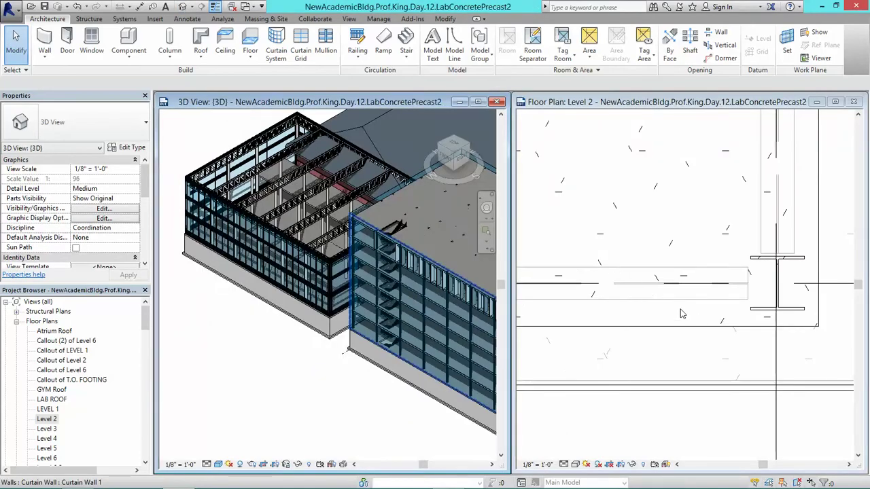
click(639, 315)
scroll(678, 319, down, 1)
middle_drag(681, 322, 614, 323)
scroll(614, 323, down, 1)
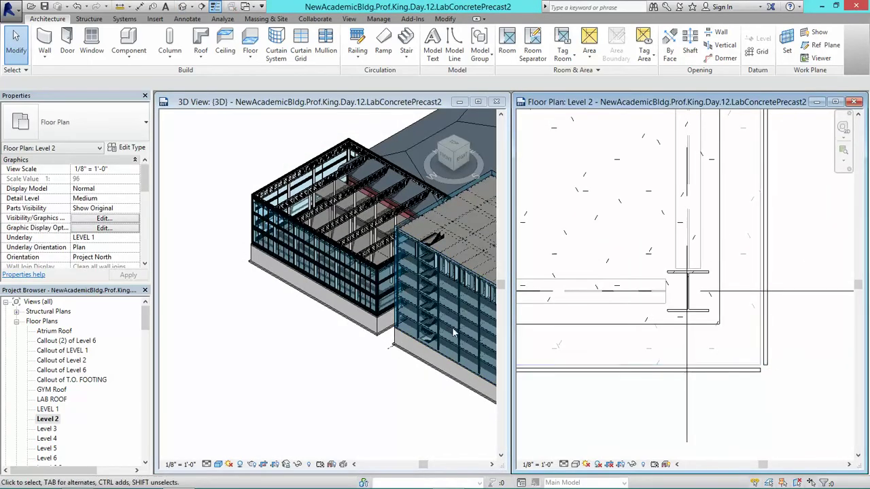
click(295, 281)
shift+middle_drag(295, 282, 327, 281)
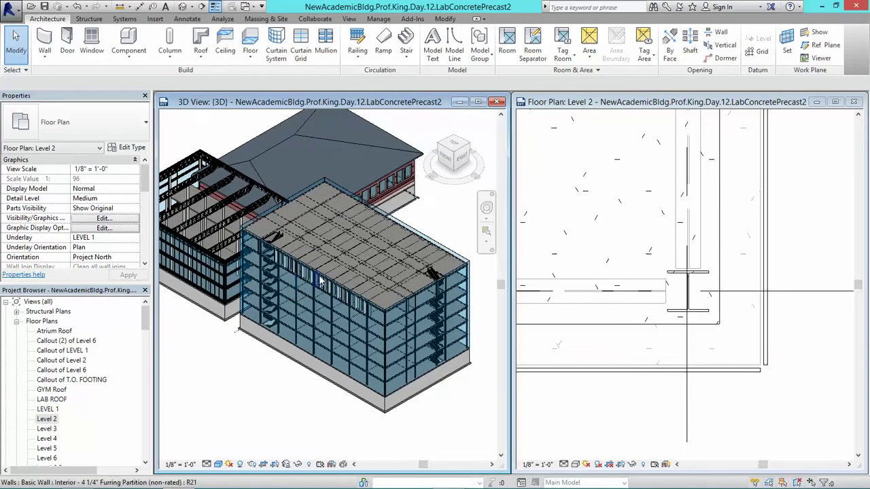
Step: Duplicate the type of the lab block's four exterior curtain walls as precast Concrete Wall 5"
click(371, 294)
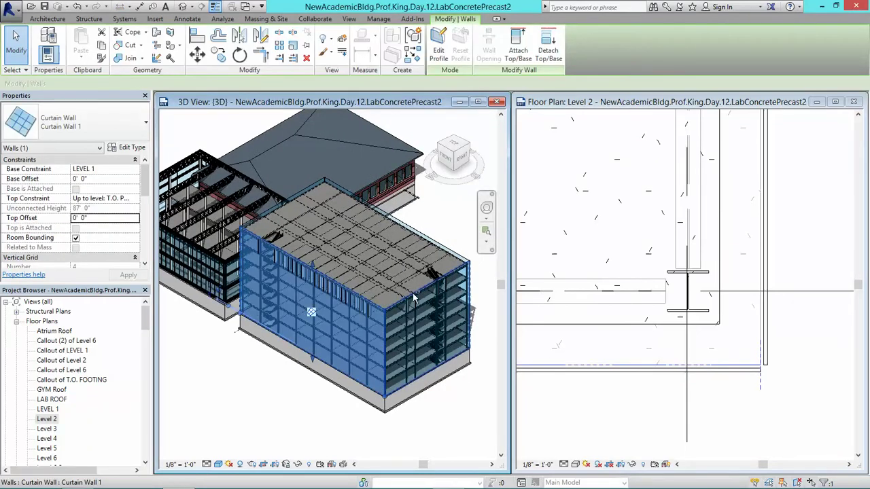
ctrl+click(312, 185)
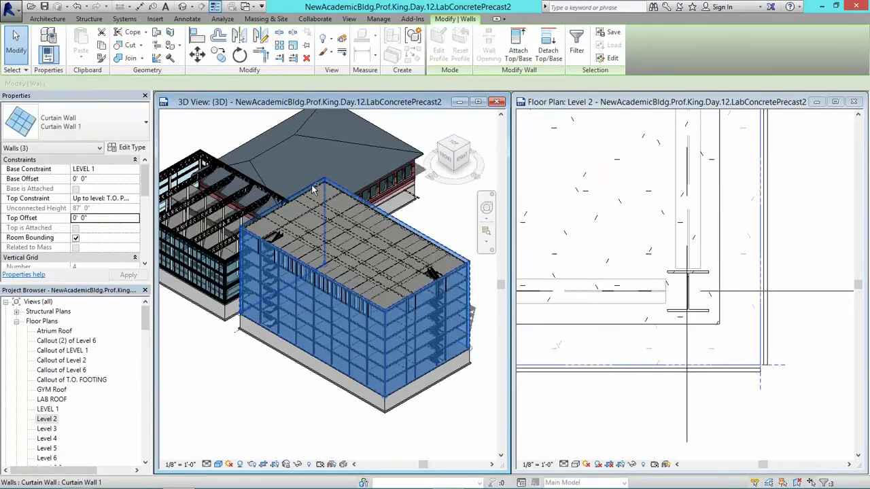
click(129, 147)
click(627, 90)
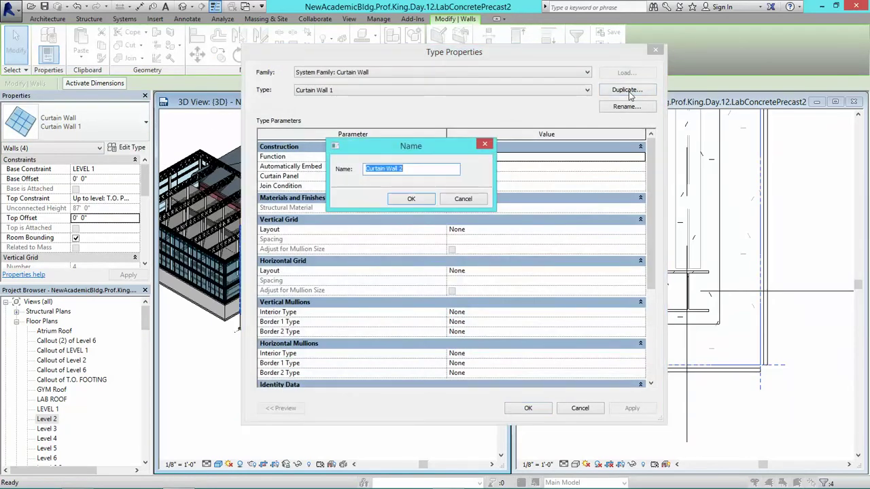
text(Concrete)
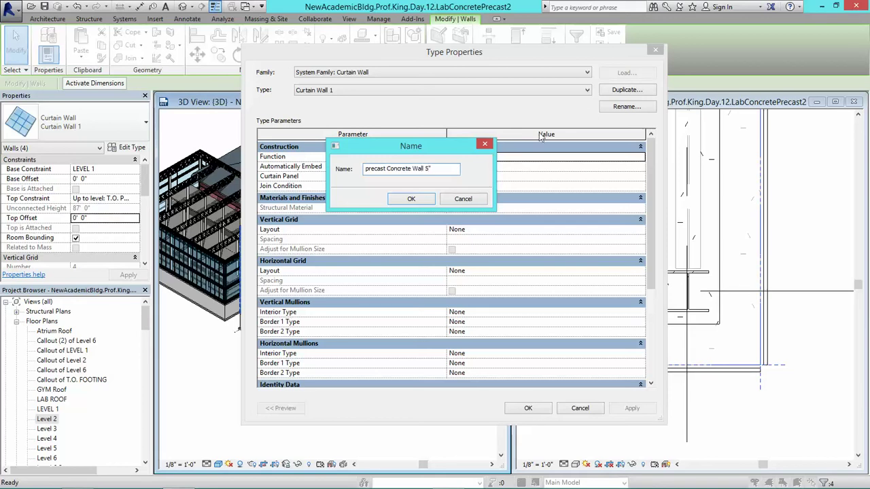
click(420, 199)
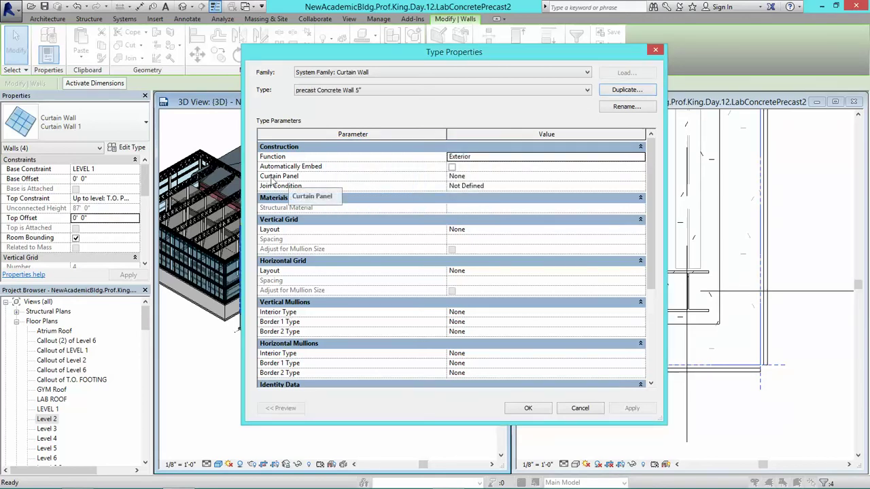
Step: Set the new curtain wall type's curtain panel to Basic Wall : precast Concrete Wall 5" and apply it to the four walls
click(639, 177)
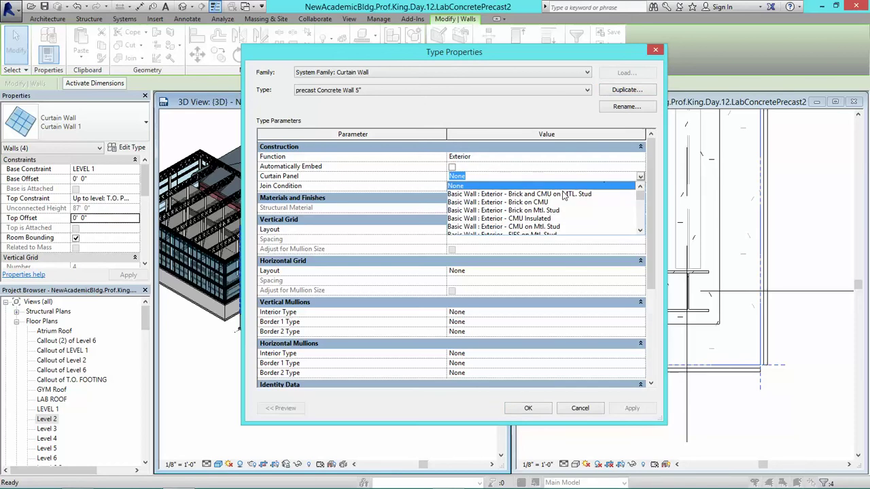
scroll(638, 211, down, 8)
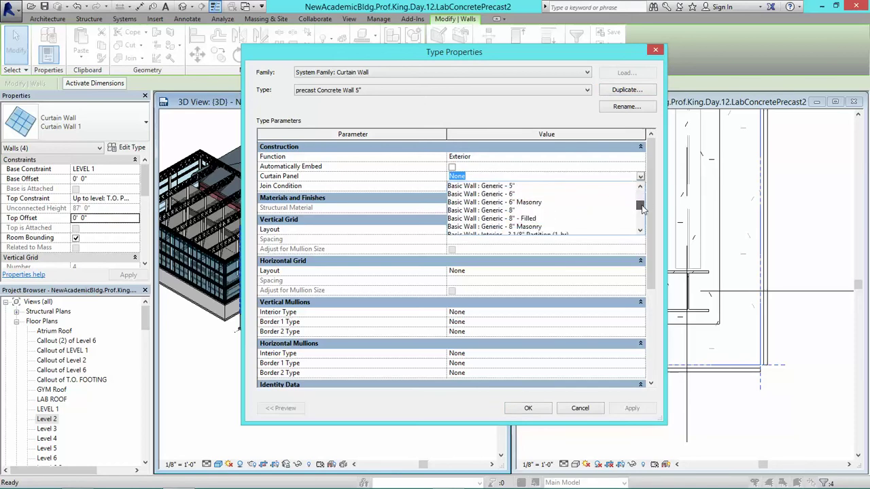
scroll(643, 215, down, 5)
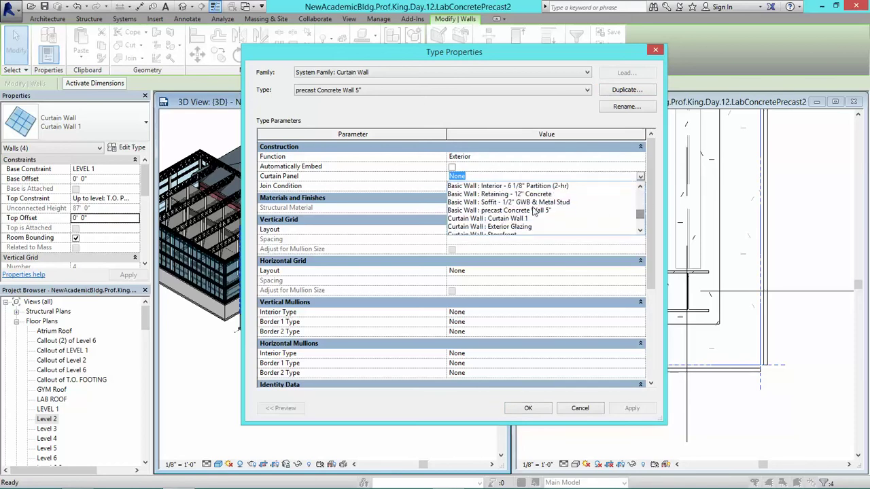
scroll(641, 218, down, 1)
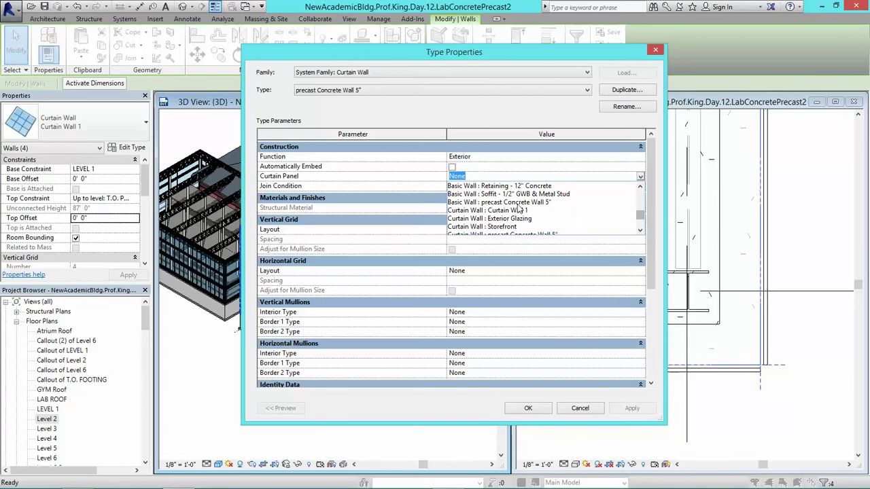
click(517, 203)
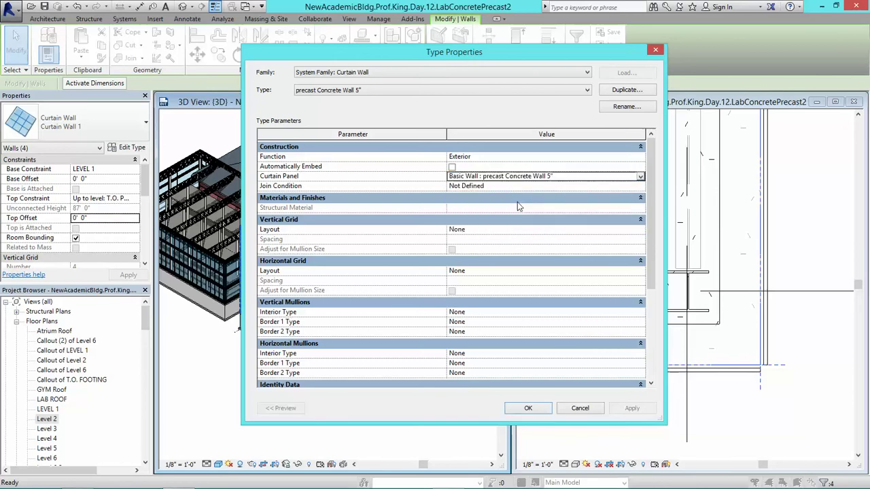
click(528, 409)
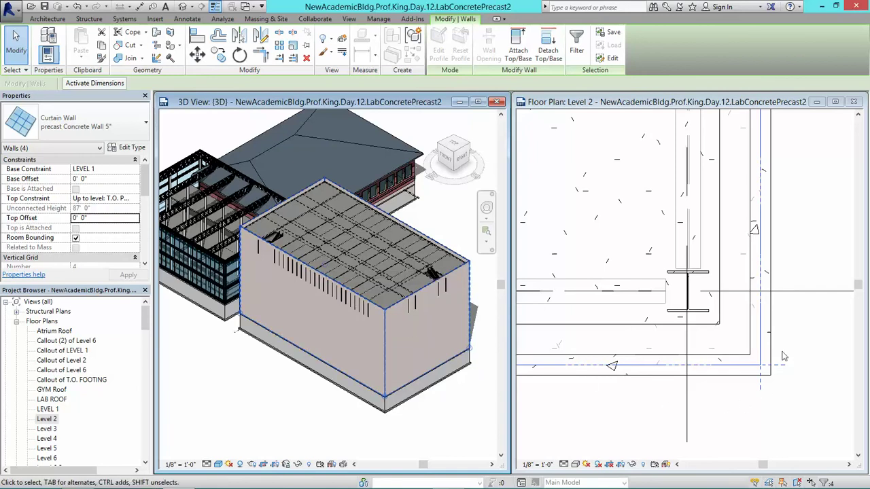
Step: Examine how the precast panels meet at the lab block's corner in the Level 2 plan and the 3D view
middle_drag(806, 339, 783, 344)
middle_click(345, 432)
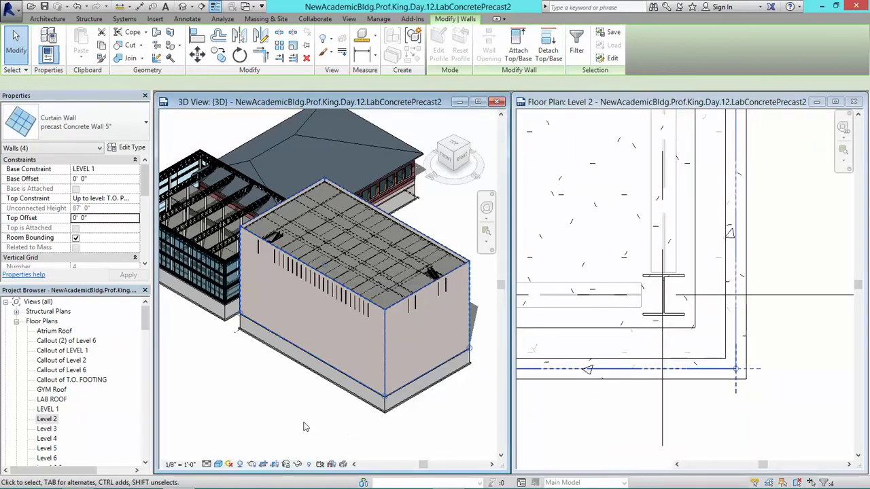
click(252, 403)
scroll(394, 330, up, 6)
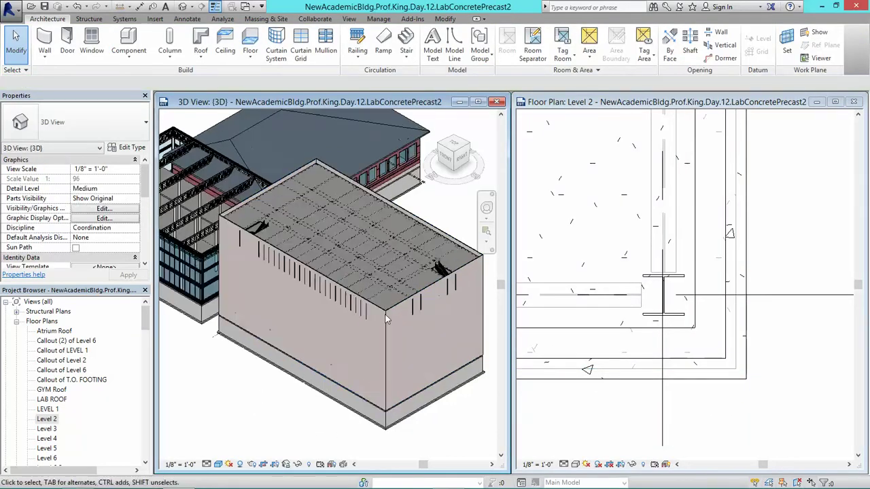
scroll(385, 323, down, 2)
middle_drag(384, 323, 344, 252)
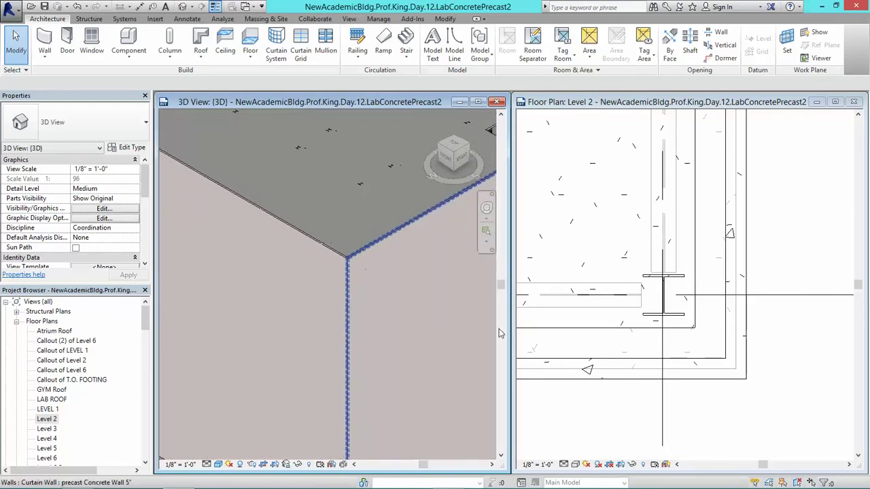
click(797, 387)
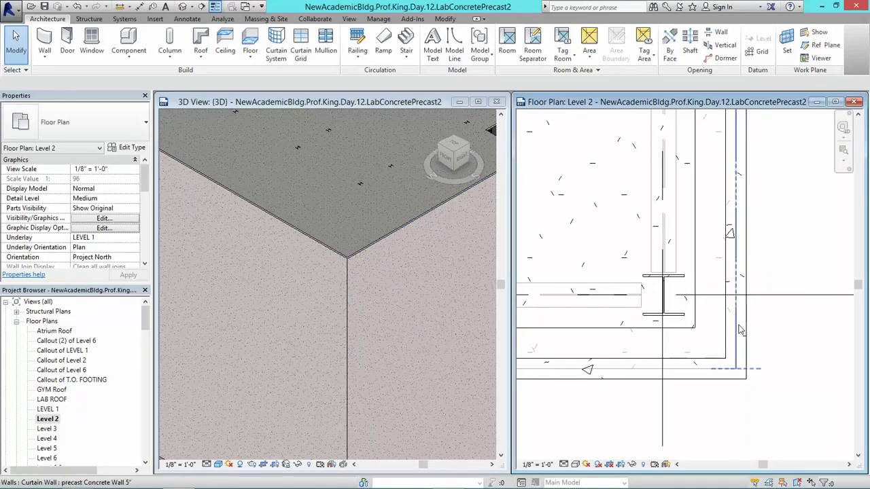
Step: Select the four precast curtain panels around the lab block instead of their host curtain walls
click(741, 330)
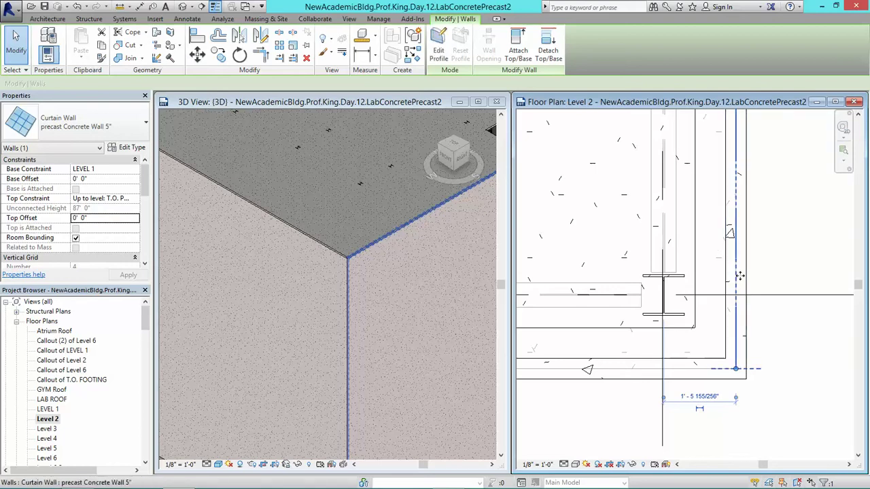
click(749, 336)
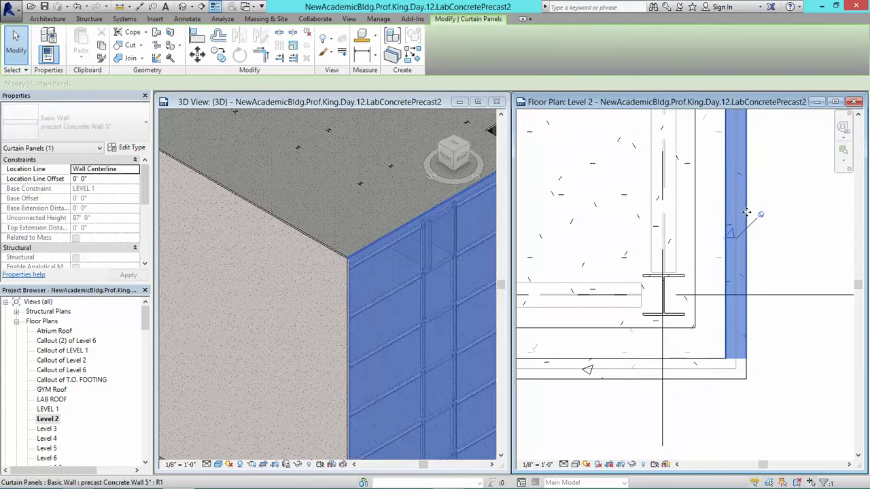
click(767, 253)
click(749, 253)
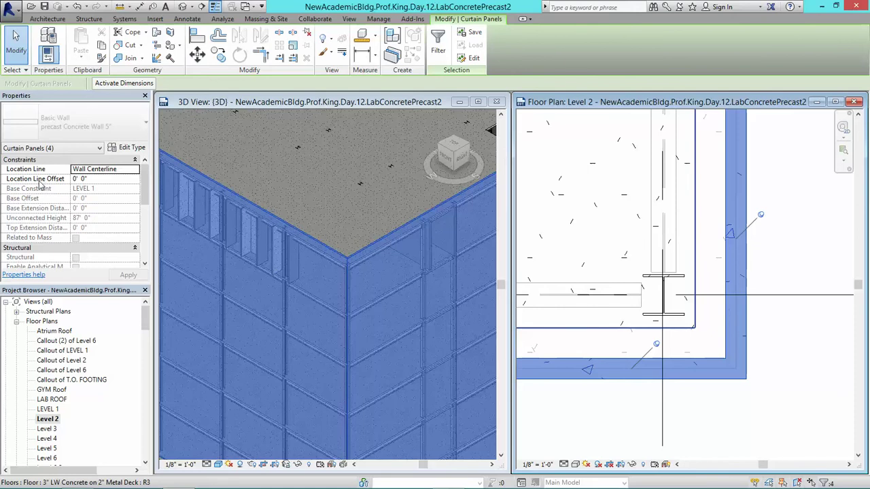
Step: Try a location line offset of 1' on the four precast panels and reset it to 0
click(99, 178)
text(1')
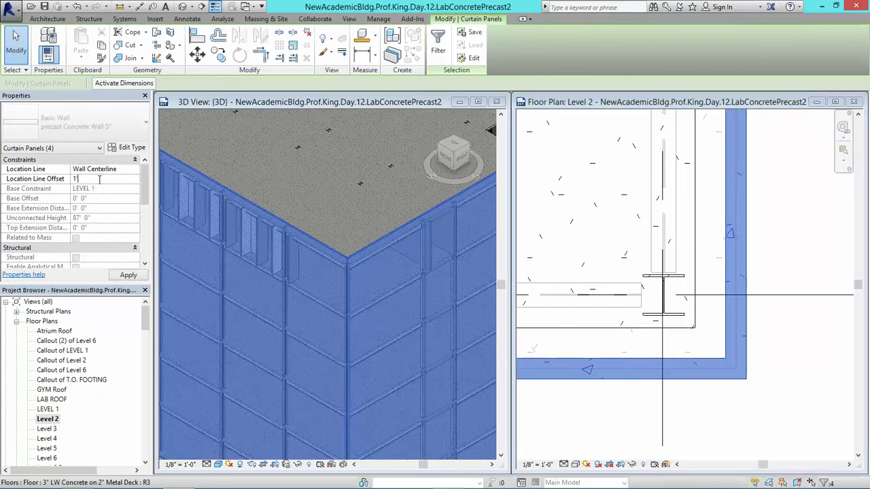
key(Return)
click(129, 276)
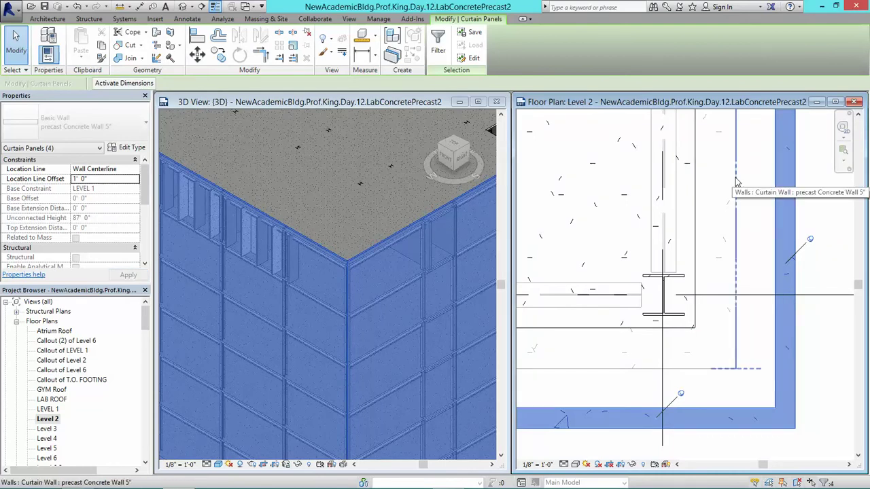
click(110, 179)
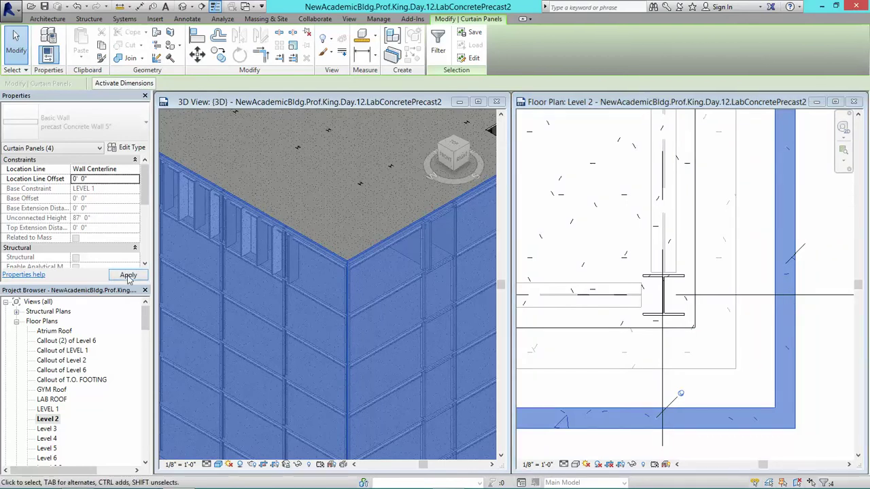
click(128, 276)
Step: Set the location line of the four precast panels to Finish Face: Interior
click(130, 170)
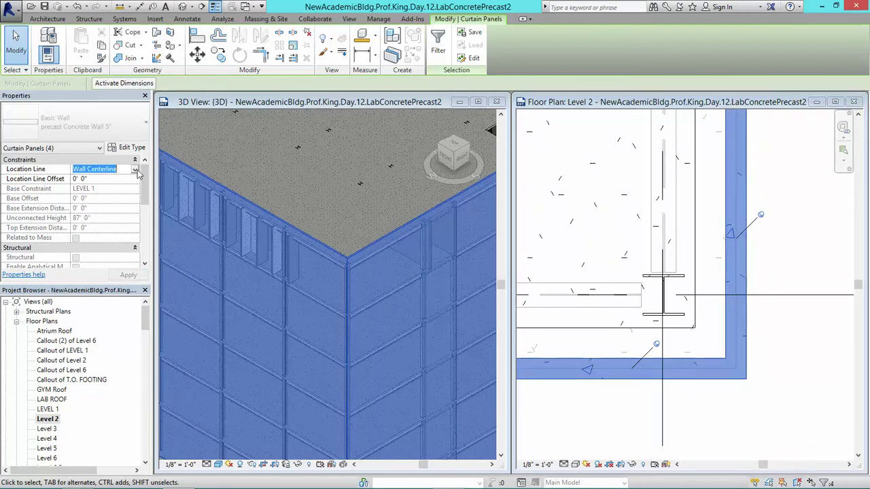
click(137, 170)
click(94, 203)
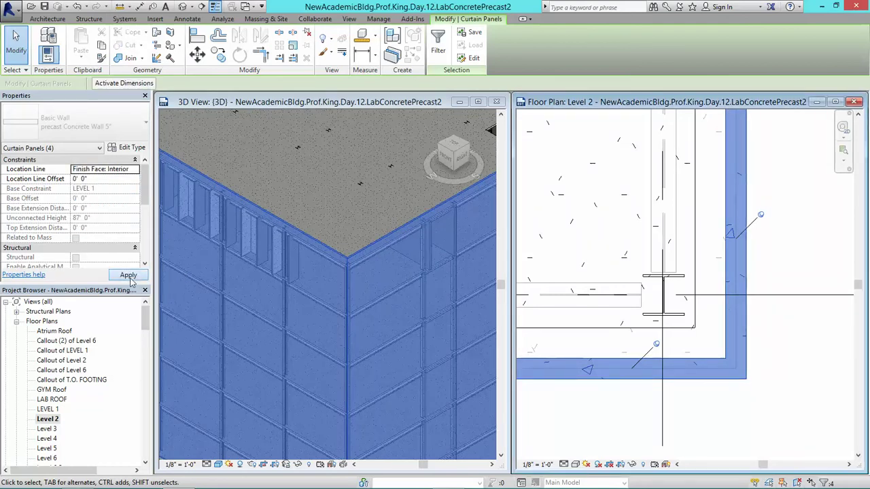
click(128, 275)
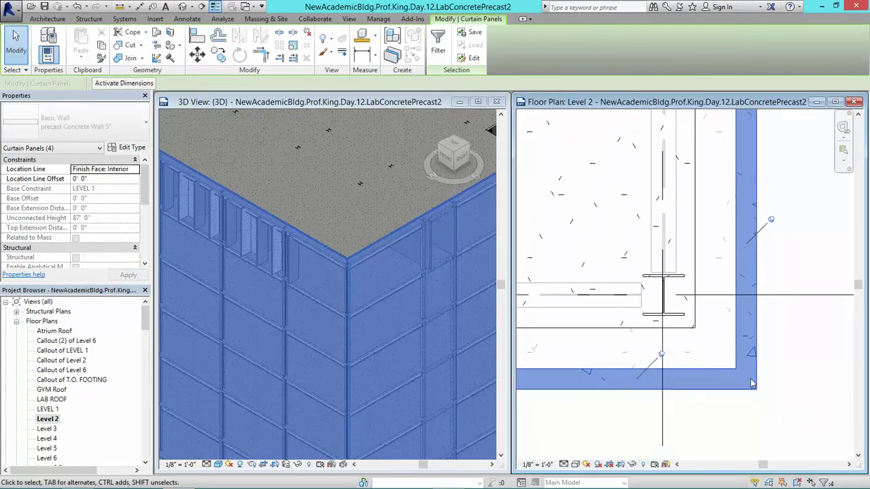
Step: Maximize the 3D view and frame the lab block's long front wall with the panels deselected
click(479, 101)
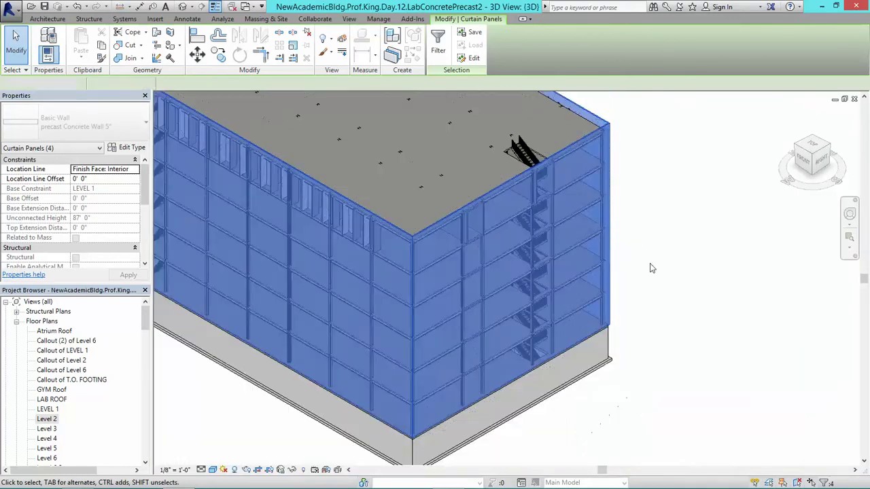
click(650, 268)
shift+middle_drag(658, 286, 491, 303)
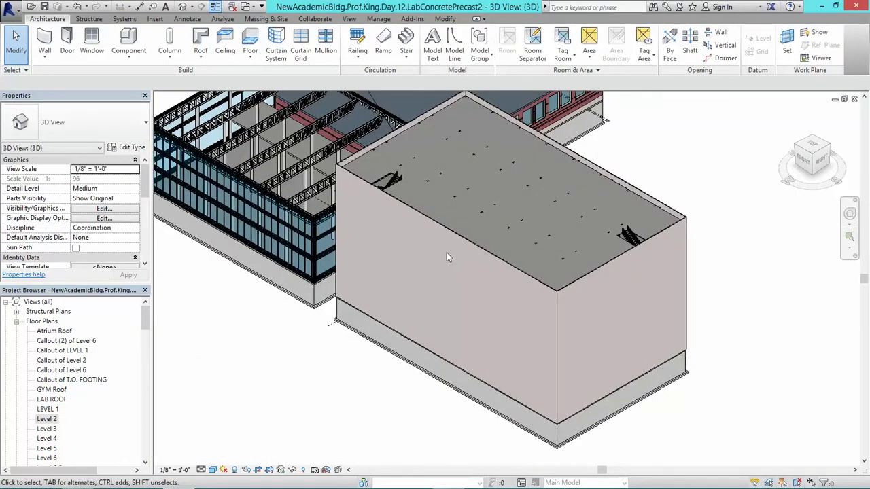
scroll(447, 257, up, 2)
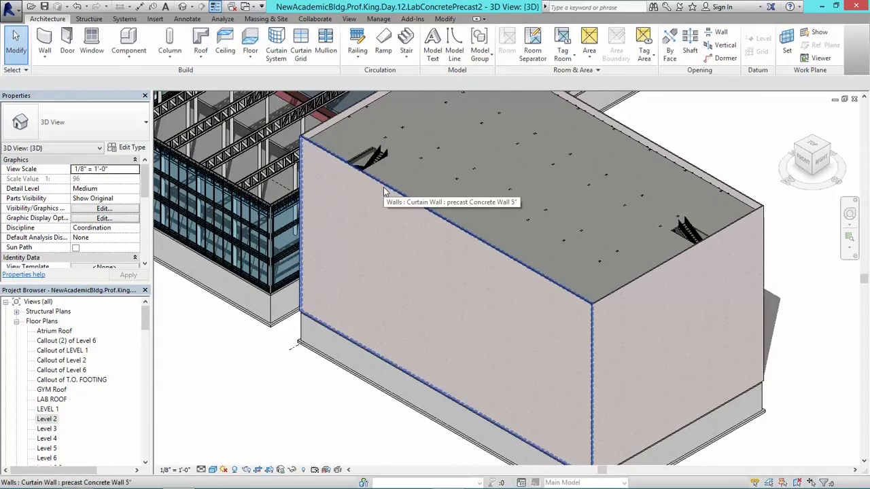
Step: Place a vertical curtain grid line on the lab block's long front wall, about 63'-6" from the end nearest the glazed building
click(310, 53)
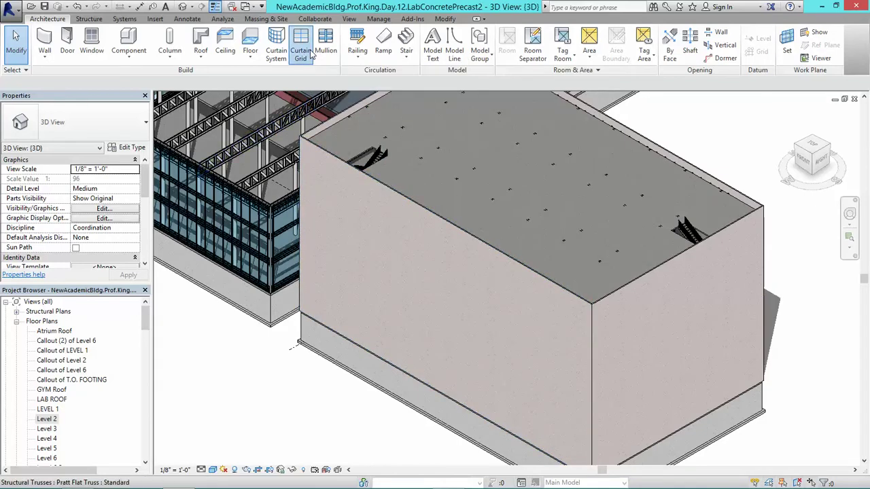
click(411, 208)
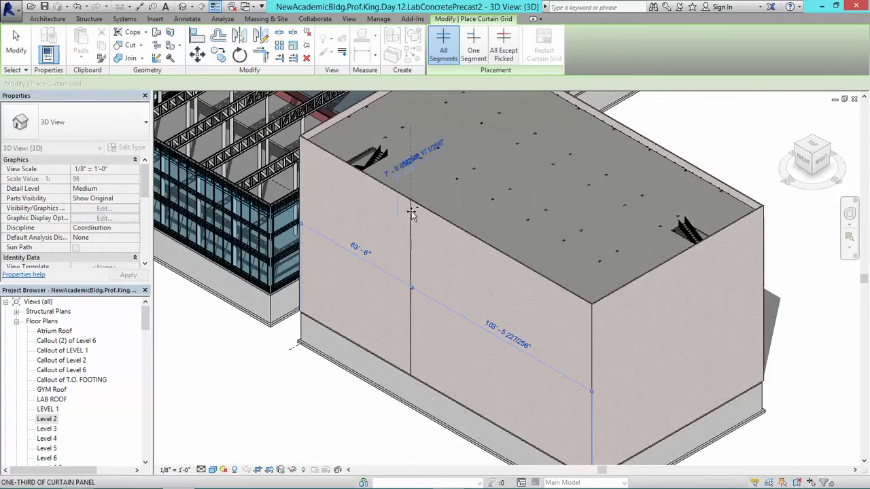
scroll(411, 213, up, 5)
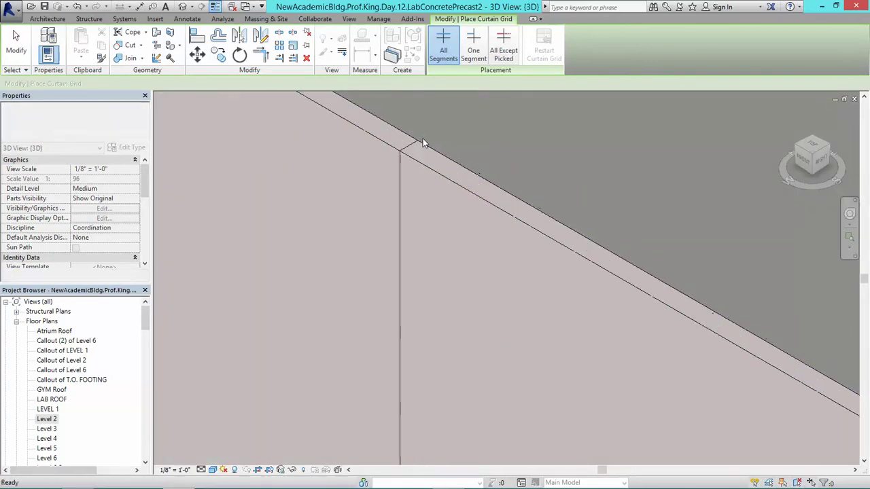
key(Escape)
Step: Inspect the joint at the new vertical grid line and the separate precast panel between it and the front corner
scroll(433, 190, down, 2)
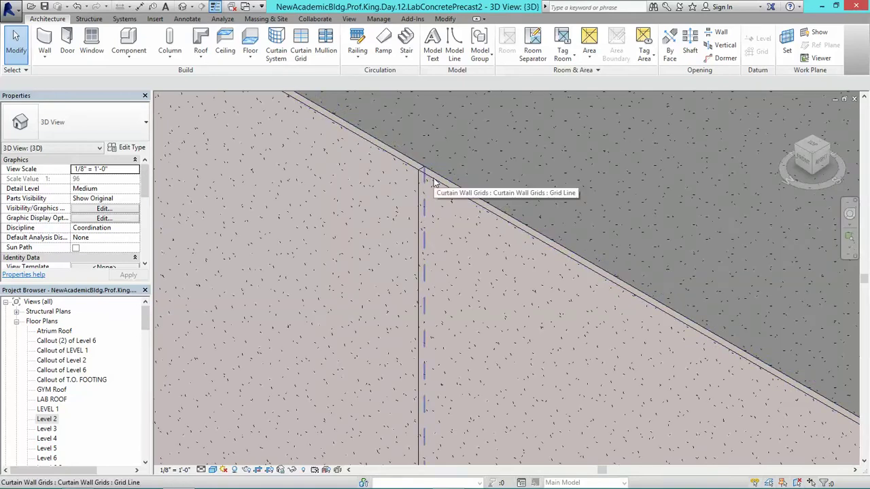
middle_drag(431, 180, 384, 146)
scroll(440, 175, down, 3)
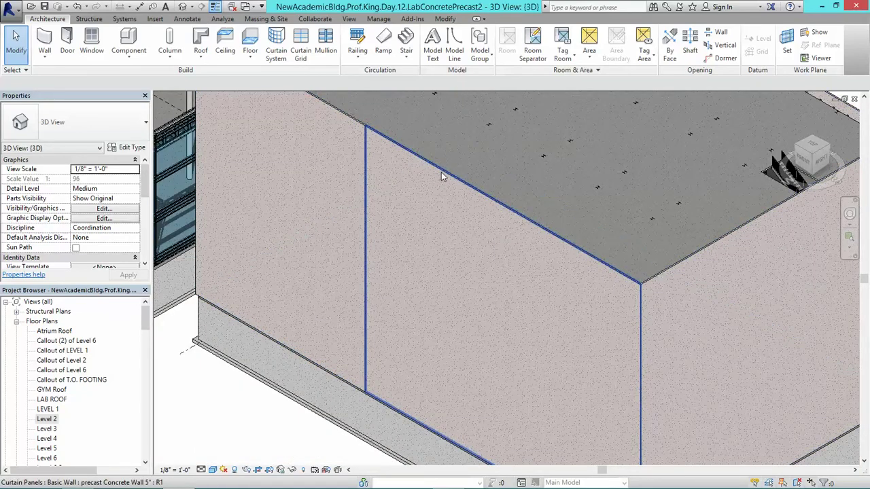
click(441, 176)
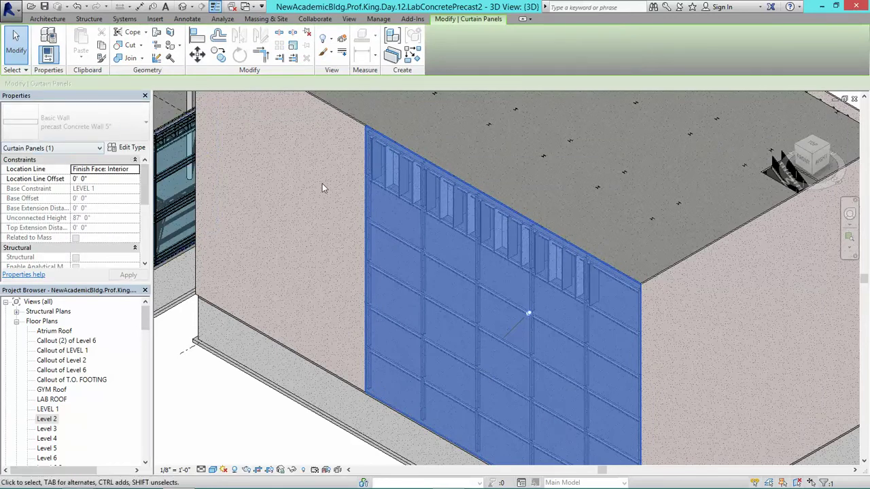
key(Delete)
middle_drag(372, 155, 389, 211)
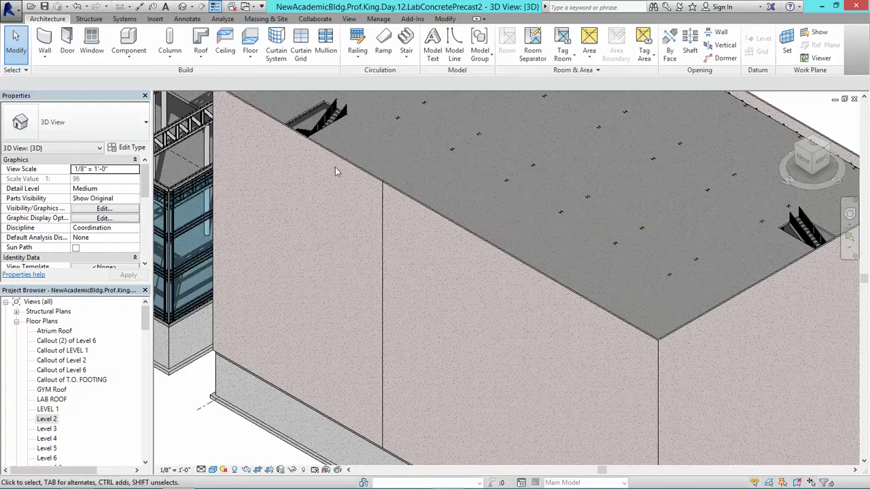
scroll(385, 181, up, 2)
scroll(380, 192, down, 1)
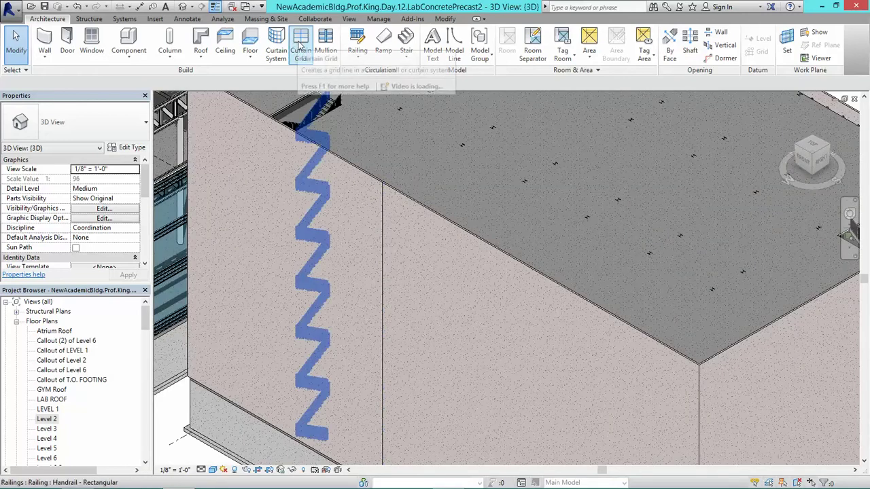
Step: Place a horizontal curtain grid line across the lab block's long front wall, 31'-0" below its top edge
click(299, 46)
middle_drag(703, 464, 689, 374)
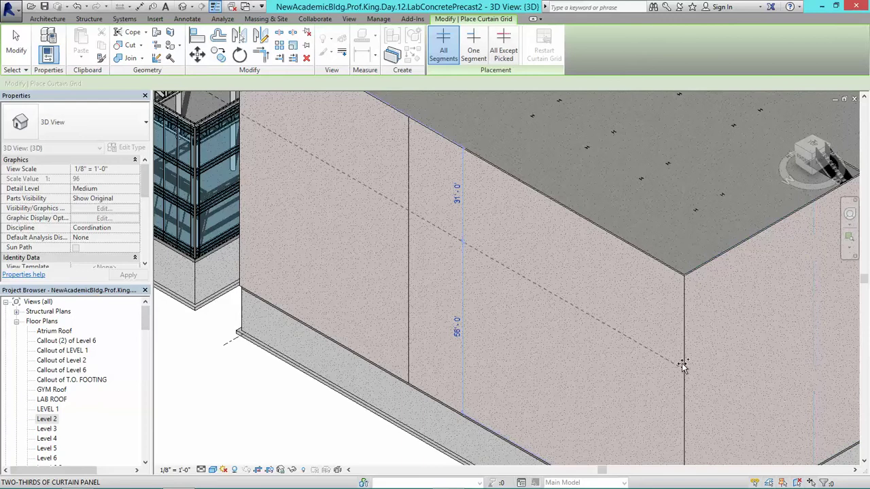
click(683, 365)
key(Escape)
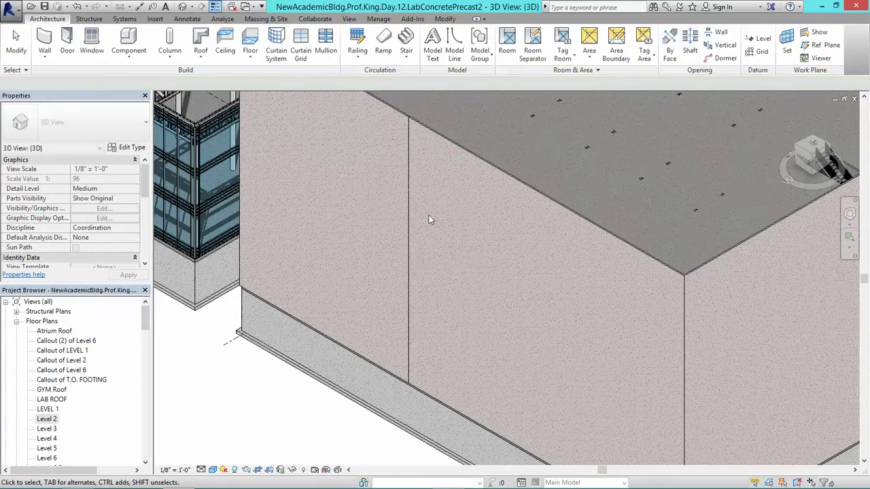
Step: Open the West building elevation and switch its visual style to Hidden Line
scroll(427, 228, down, 1)
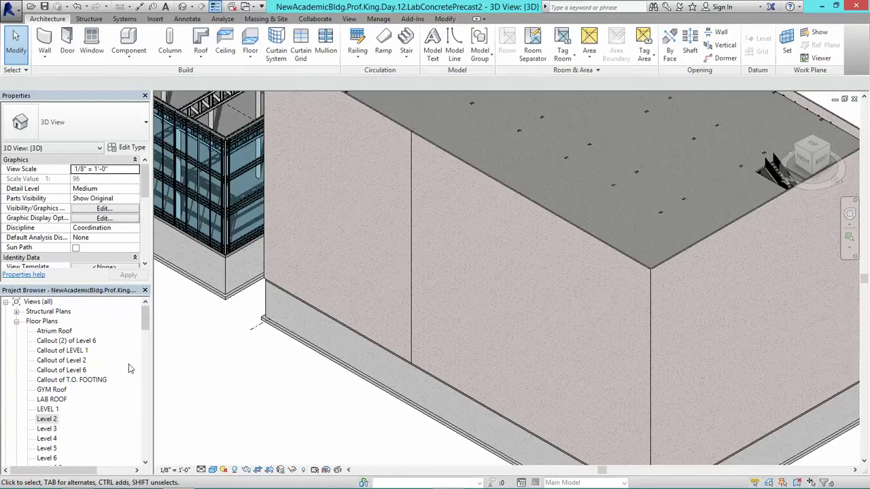
drag(144, 325, 144, 390)
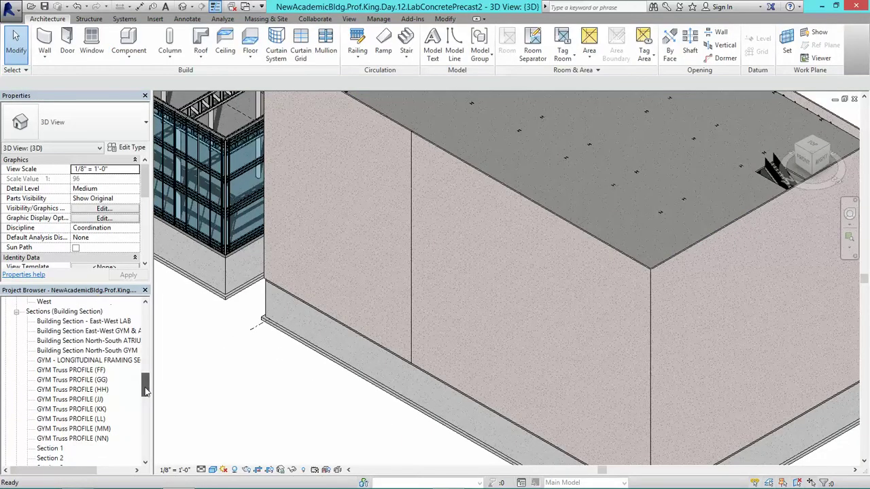
double_click(44, 301)
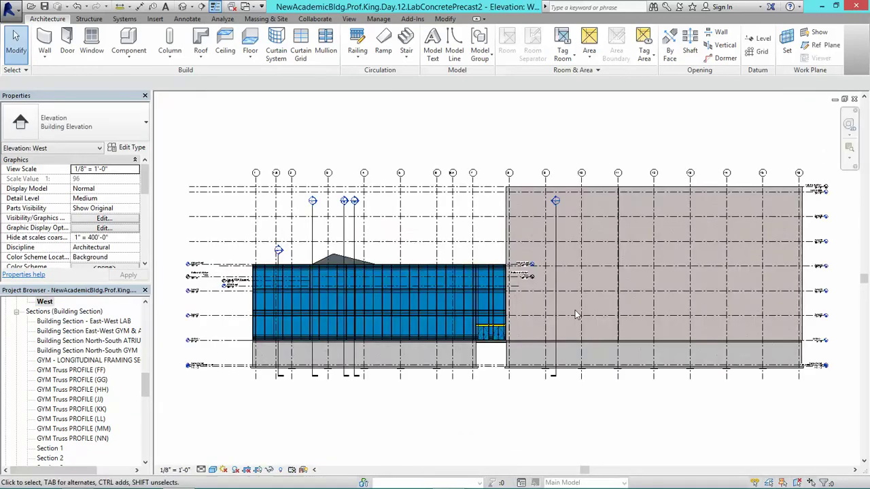
key(h)
key(l)
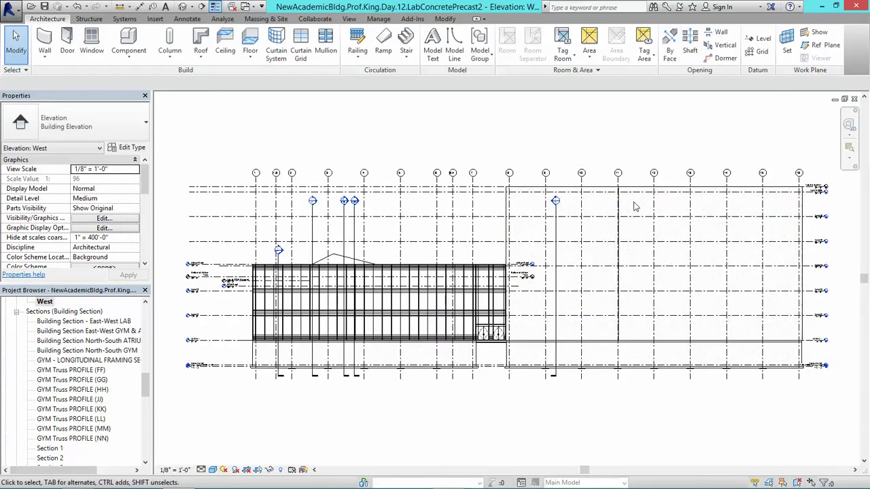
Step: Move the vertical curtain grid line on the lab wall onto column grid 11
scroll(635, 206, up, 6)
click(565, 151)
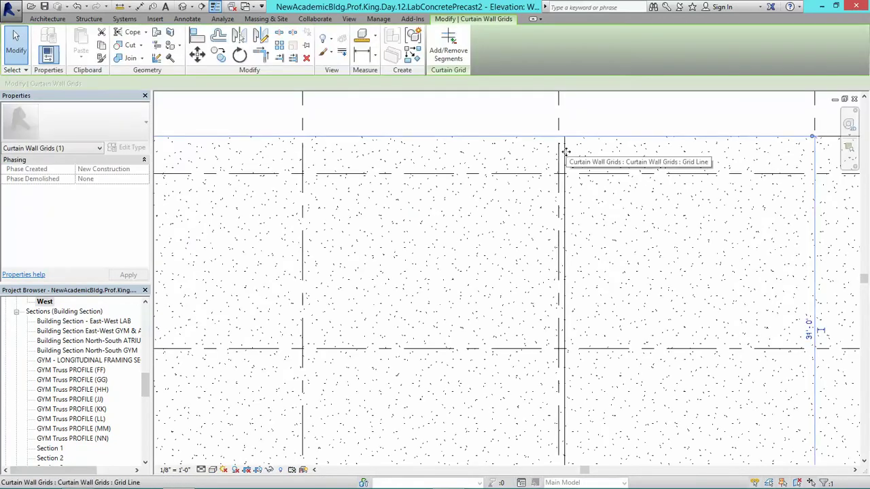
key(Escape)
click(565, 157)
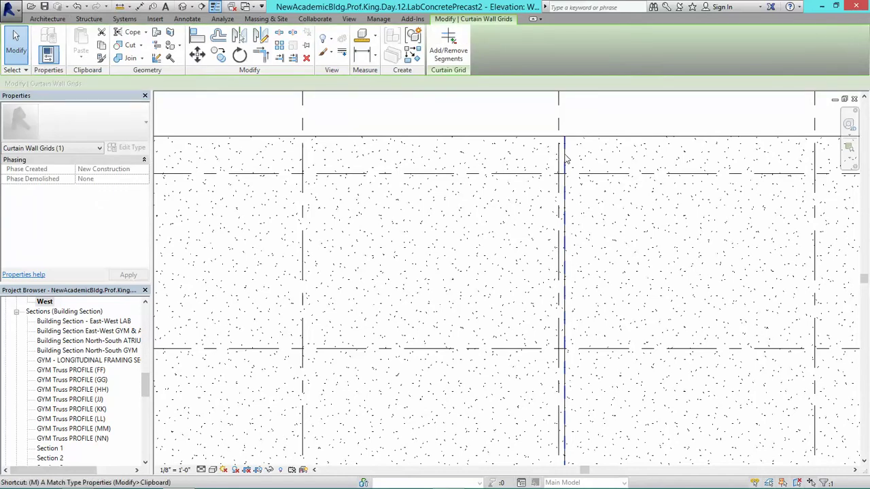
scroll(565, 158, up, 3)
key(m)
key(v)
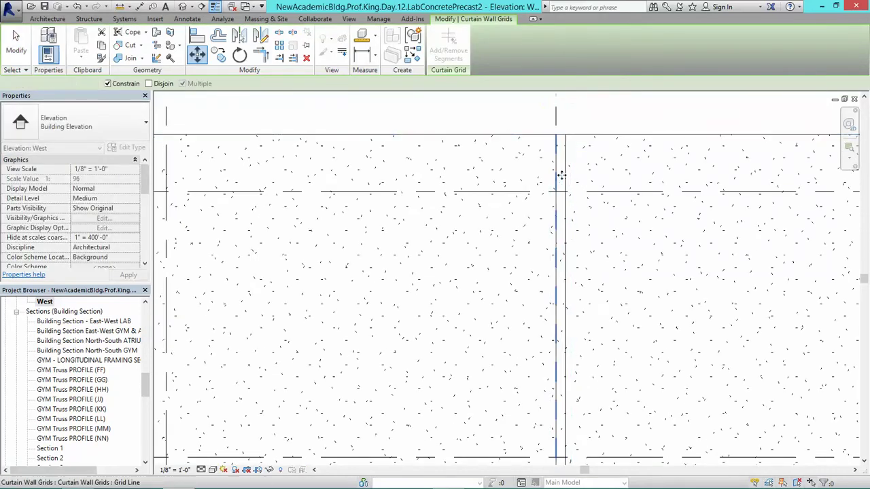
click(558, 153)
key(Escape)
Step: Copy the vertical curtain grid line from column grid 11 to column grids 12, 13, 14, 15 and 16
click(557, 155)
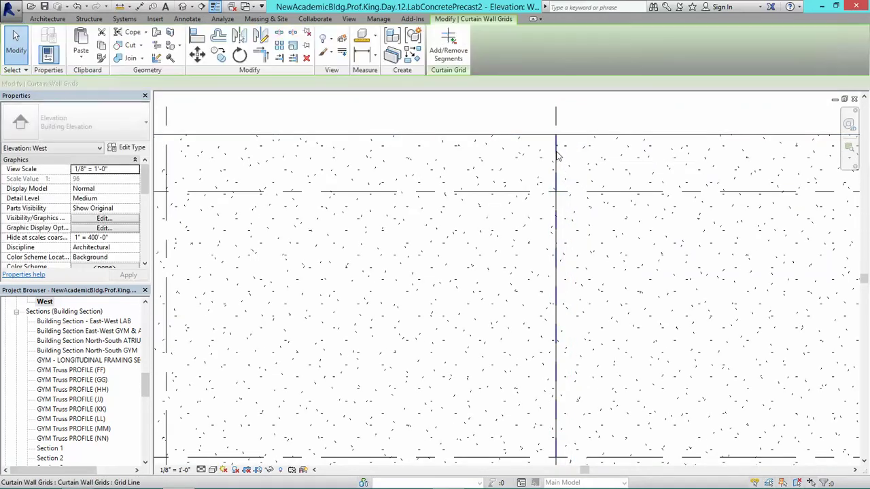
key(c)
key(o)
click(556, 136)
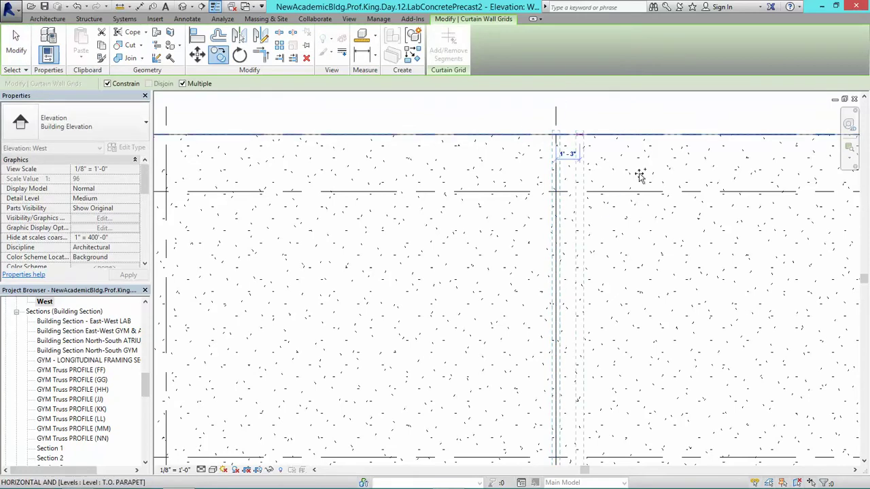
scroll(641, 175, down, 2)
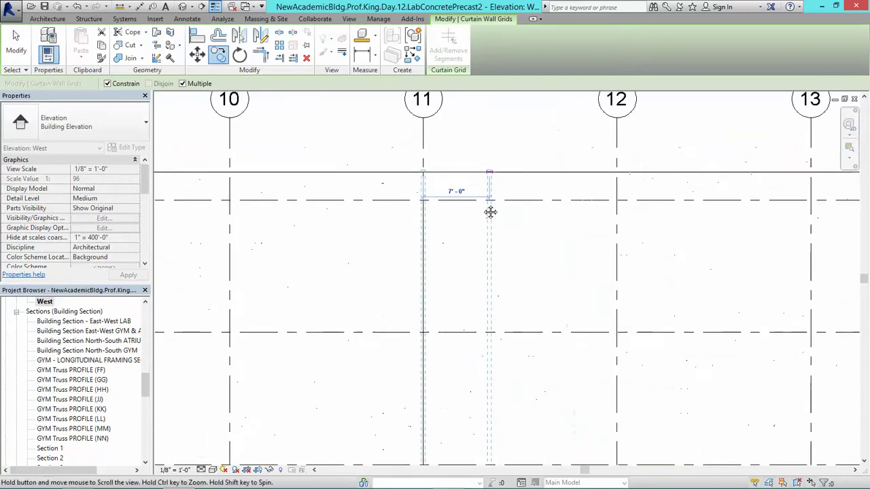
click(809, 172)
scroll(790, 227, down, 2)
middle_drag(791, 231, 444, 227)
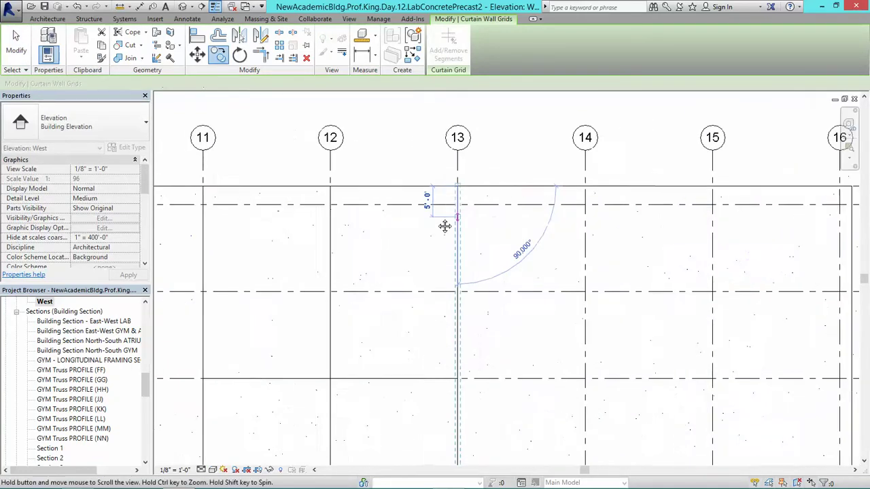
click(580, 185)
click(709, 185)
middle_drag(772, 208, 612, 207)
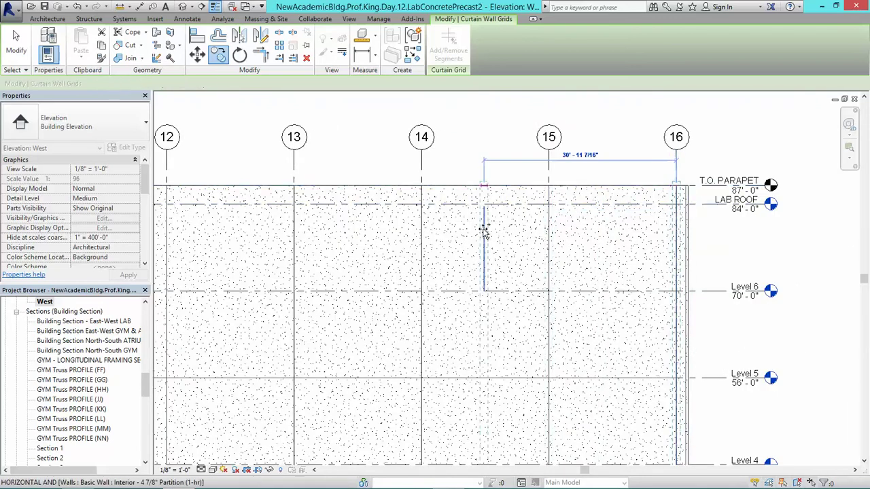
Step: Continue the multiple copy by placing vertical curtain grid lines at column grids 10, 9 and 8
scroll(415, 235, down, 2)
middle_drag(420, 239, 646, 259)
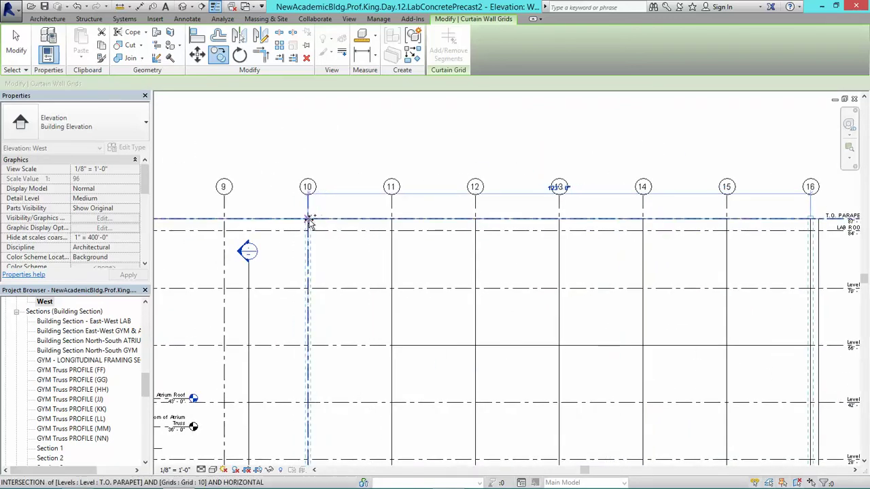
click(308, 219)
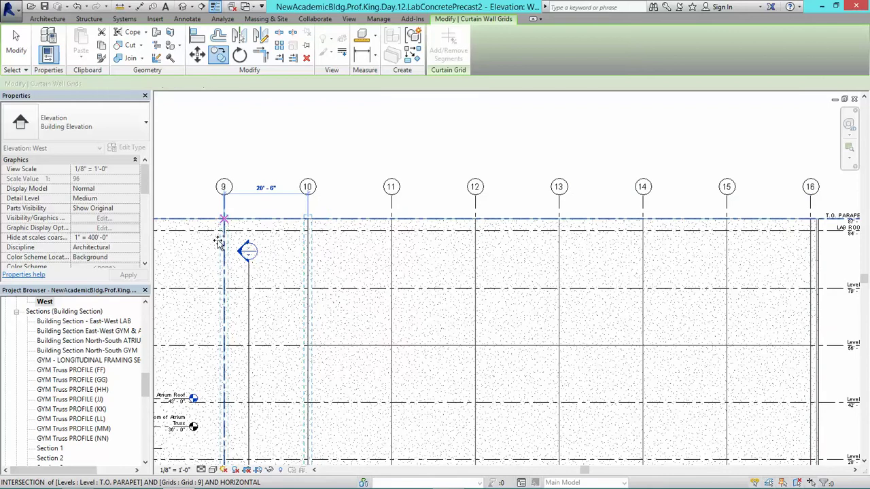
click(219, 243)
middle_drag(219, 243, 361, 238)
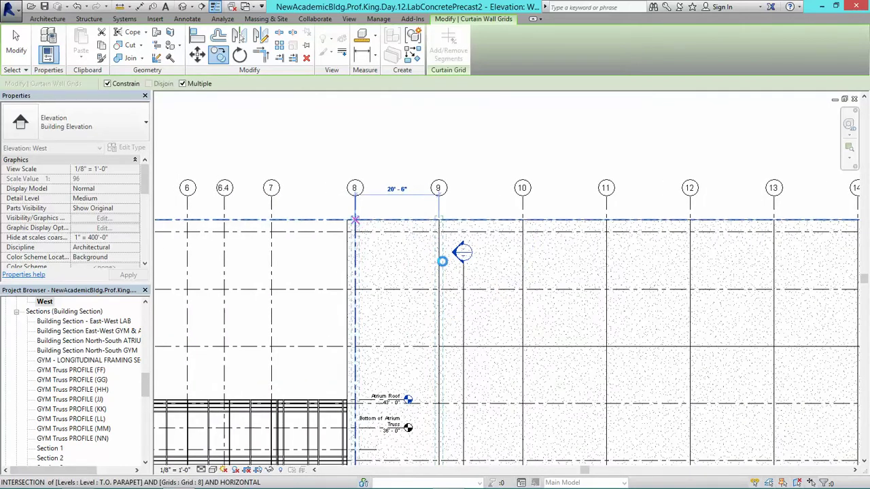
scroll(457, 222, down, 3)
middle_drag(667, 273, 580, 272)
key(Escape)
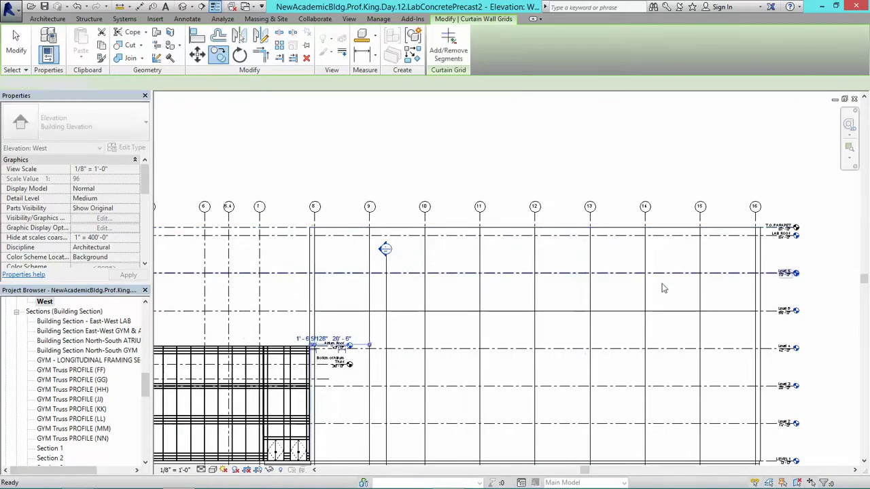
key(Escape)
Step: Copy the horizontal curtain grid line at Level 5 to Levels 6, 4, 3 and 2
click(721, 316)
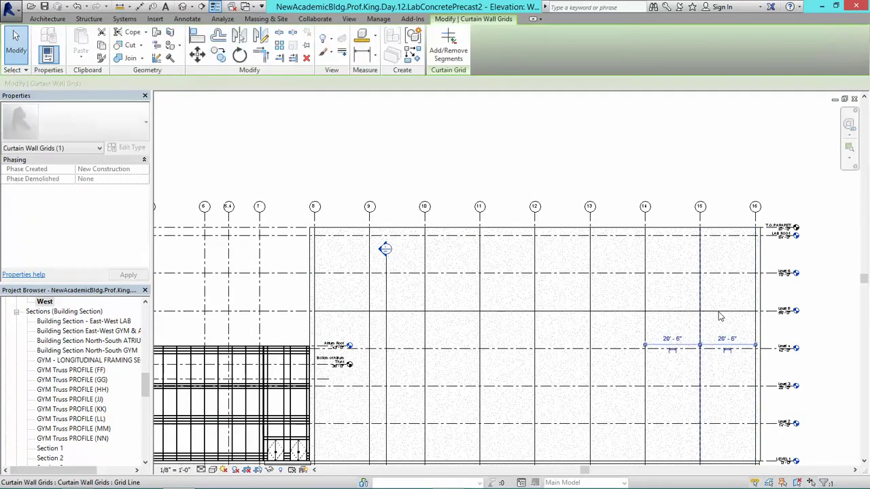
key(Escape)
scroll(721, 316, up, 2)
click(721, 316)
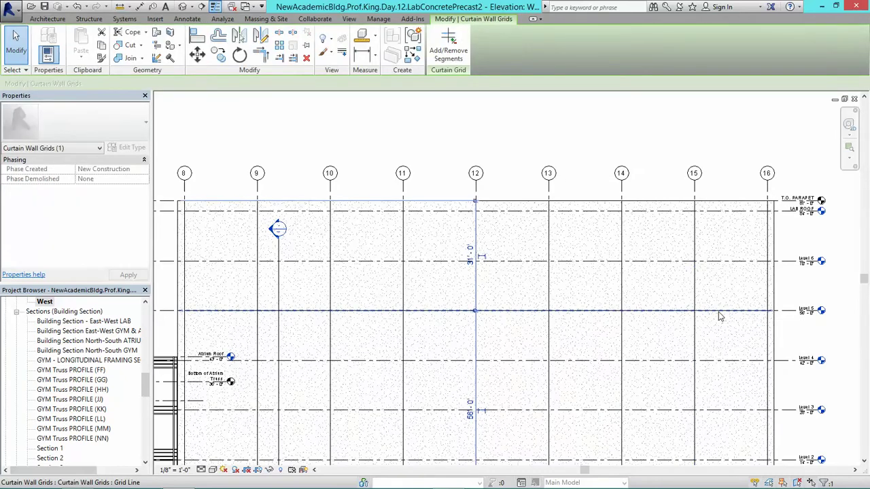
key(c)
key(o)
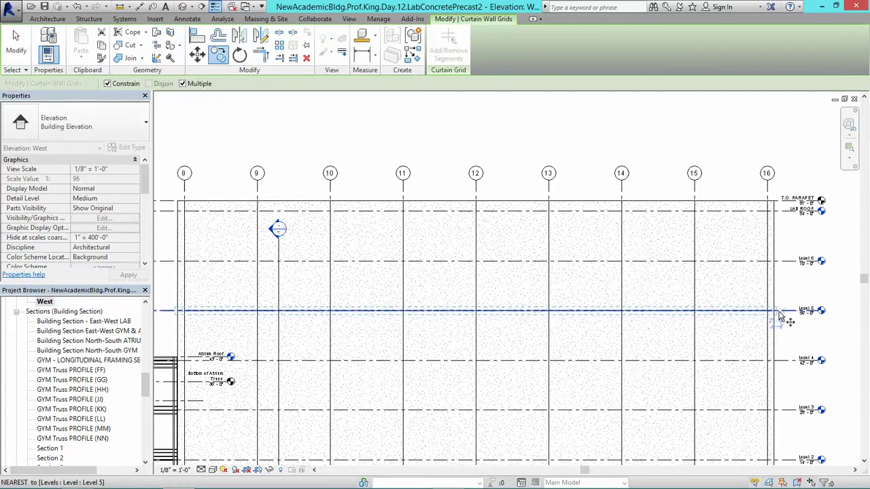
click(783, 316)
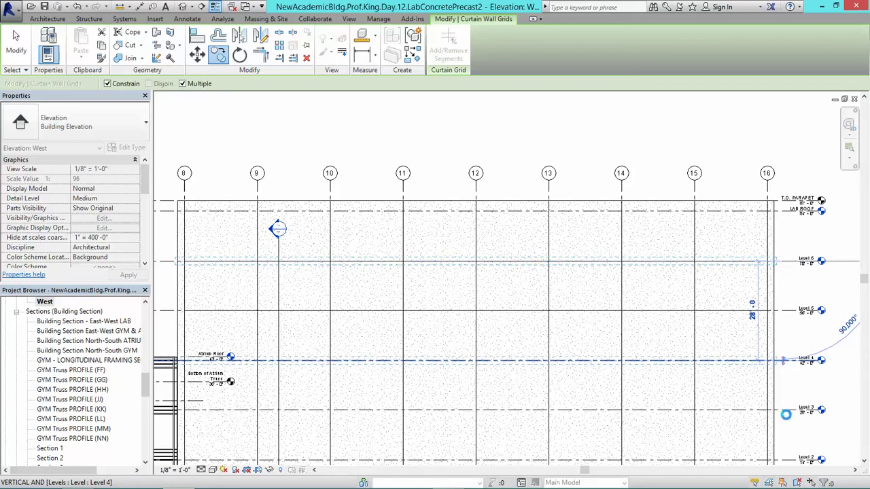
click(783, 361)
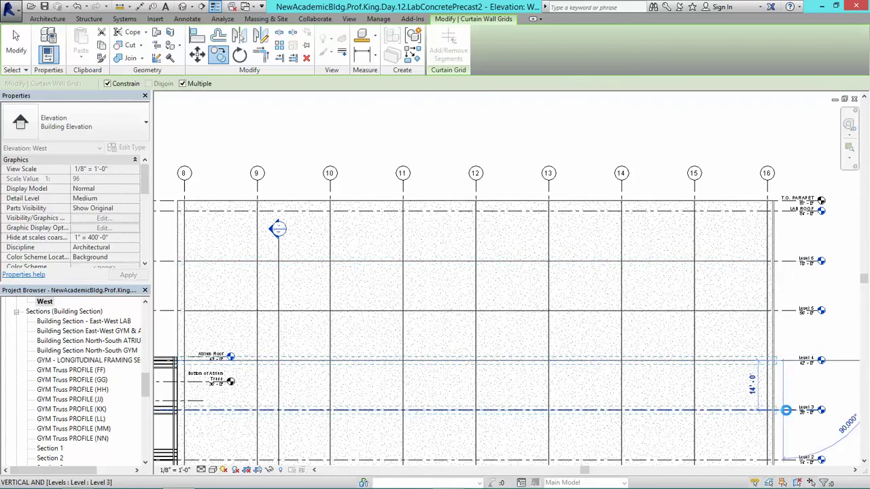
click(785, 411)
middle_drag(785, 441, 775, 339)
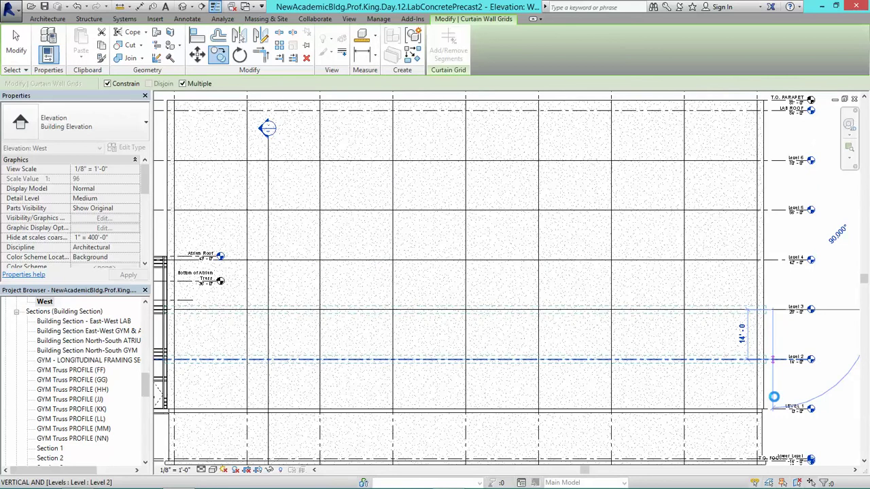
key(Escape)
key(Escape)
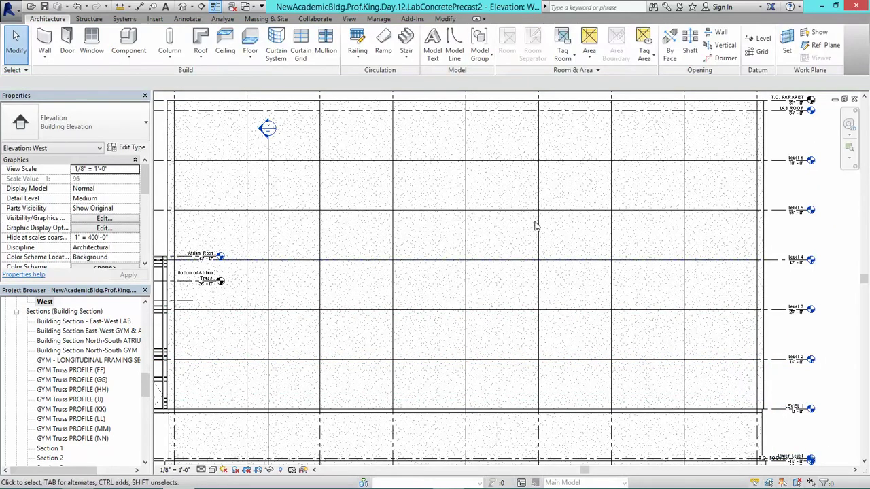
click(746, 163)
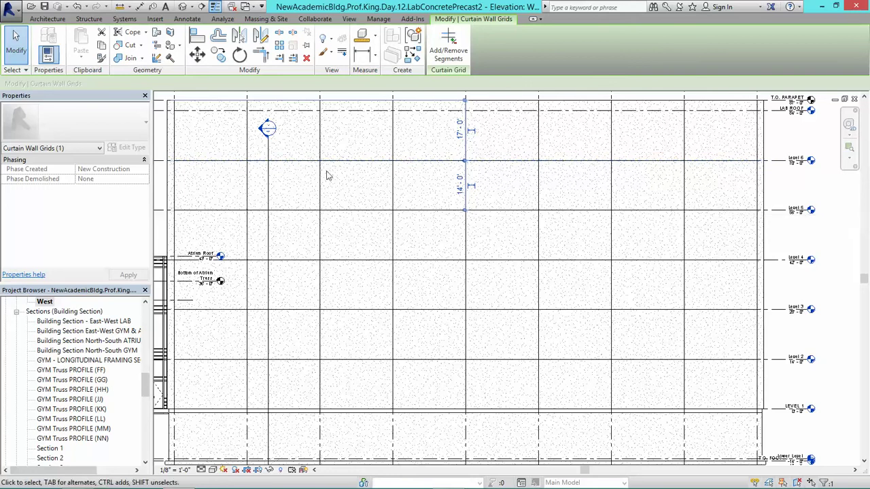
scroll(329, 171, down, 1)
key(Escape)
click(191, 159)
drag(702, 384, 714, 182)
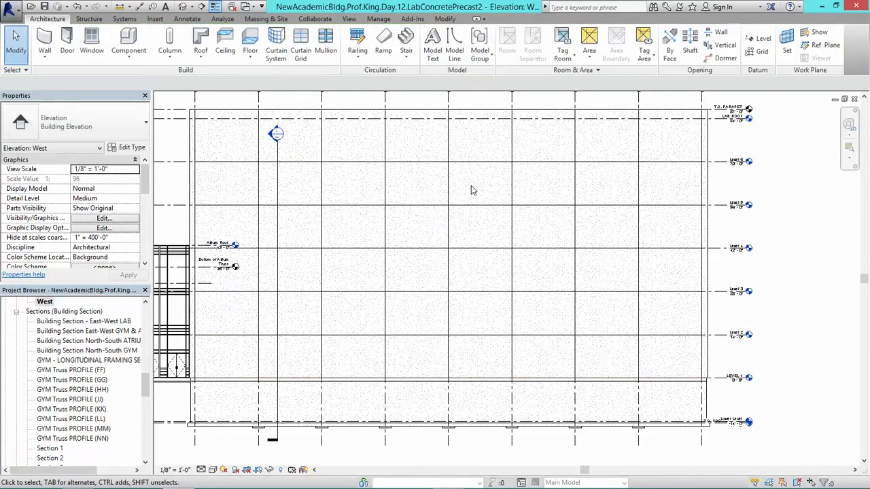
Step: Select the lab wall's five horizontal curtain grid lines with a crossing selection filtered to Curtain Wall Grids only
drag(175, 142, 711, 363)
click(437, 45)
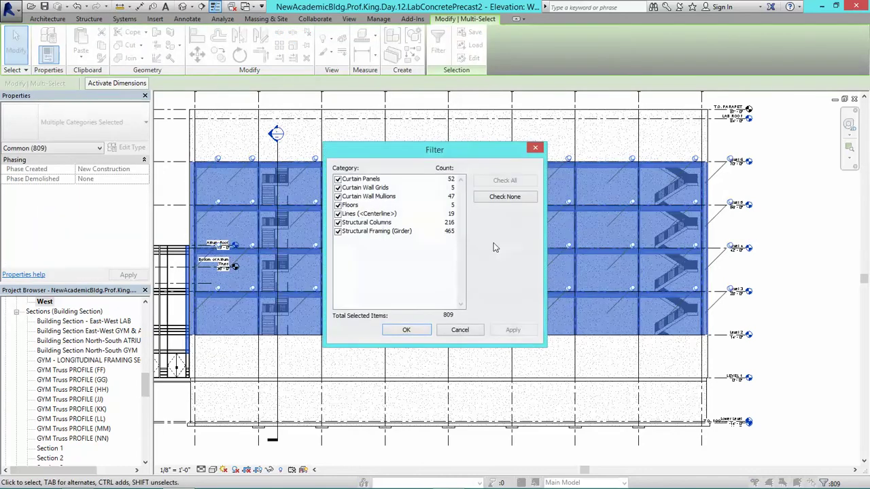
click(338, 188)
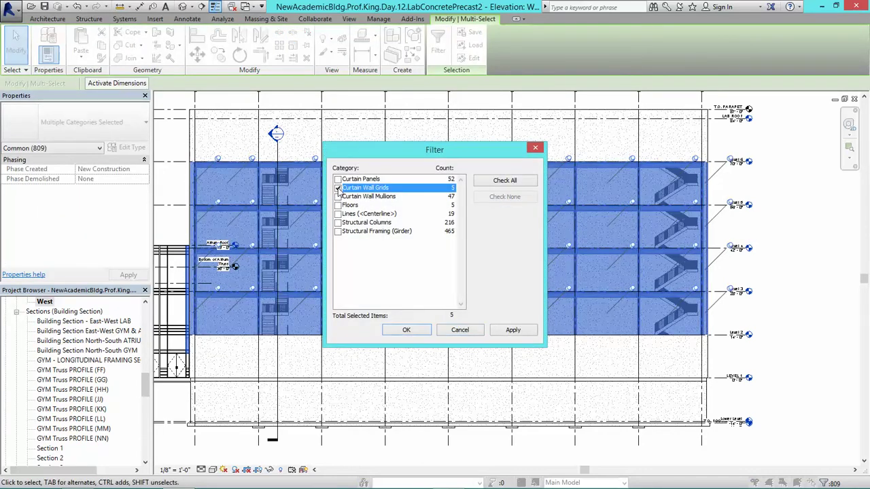
click(406, 330)
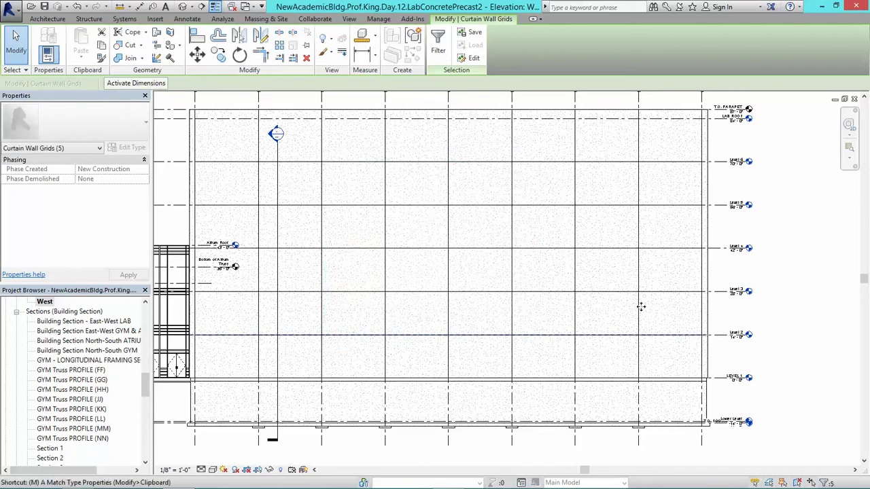
Step: Move the five selected horizontal curtain grid lines up 1' and return to the 3D view
key(m)
key(v)
click(659, 237)
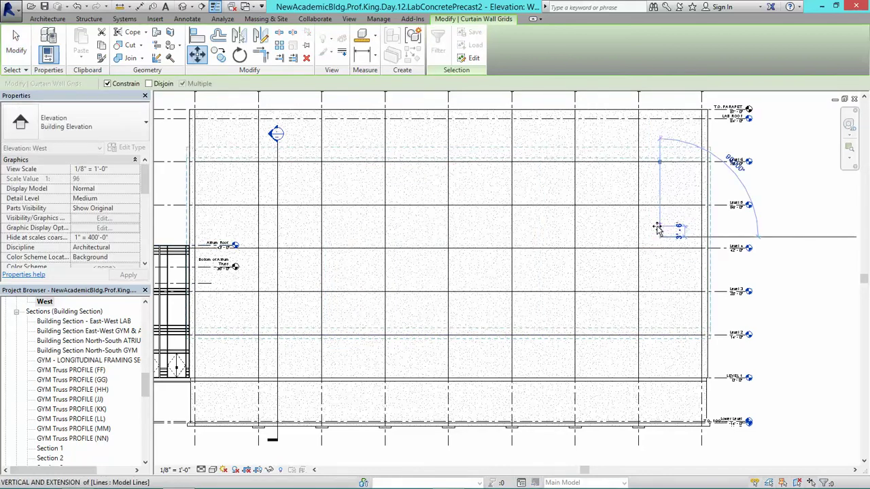
text(1)
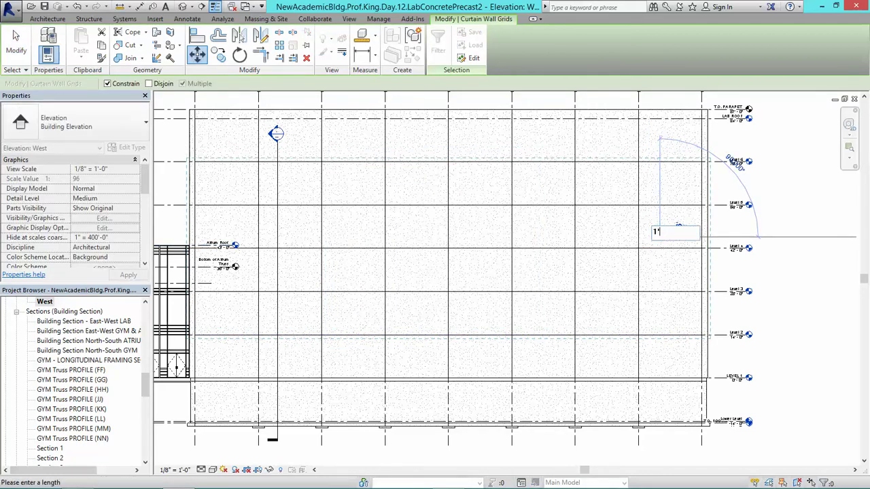
key(Return)
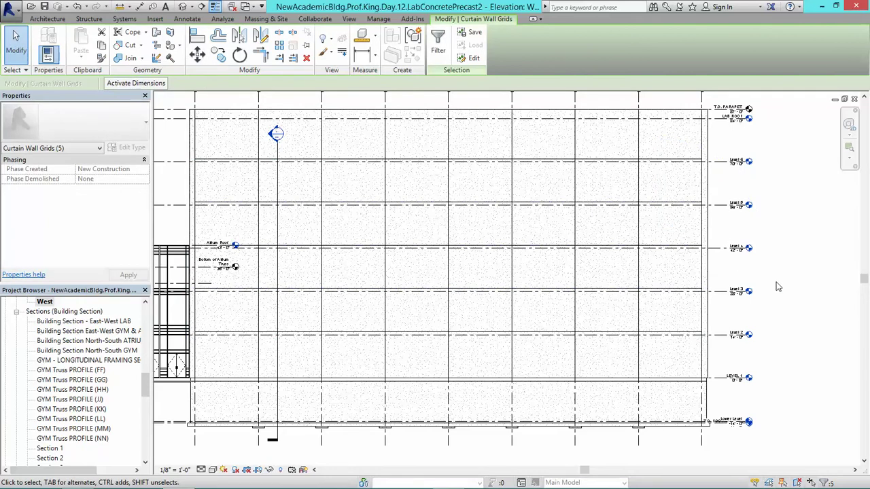
key(Escape)
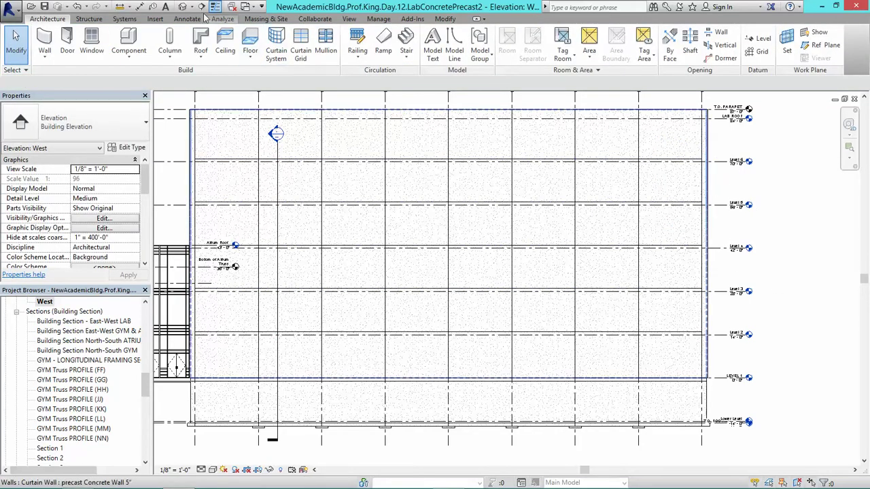
click(183, 6)
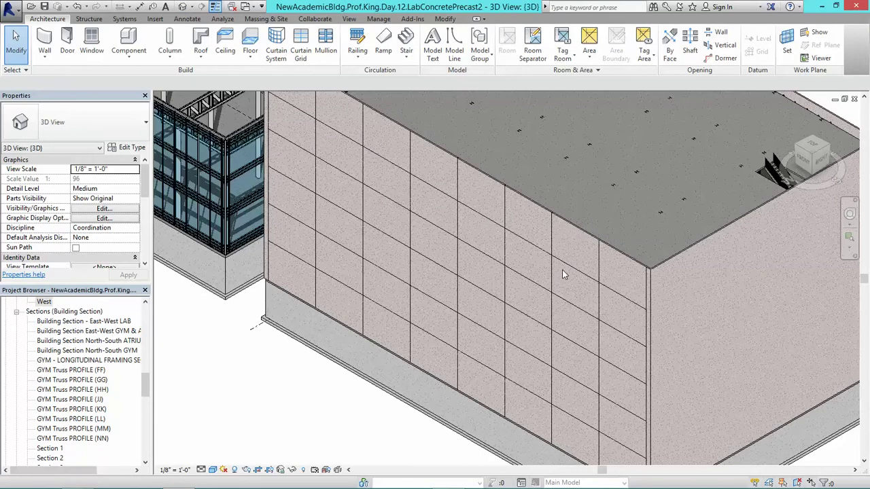
Step: Switch the 3D view to the Hidden Line visual style and orbit around the lab's panelled wall
key(h)
key(l)
middle_click(474, 247)
shift+middle_drag(429, 189, 437, 188)
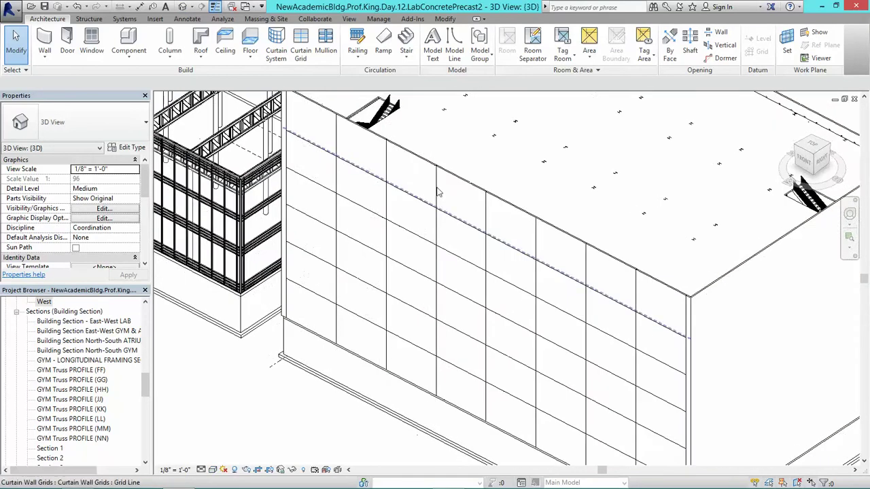
Step: Select a single precast panel in the wall's top row to inspect its properties, and clear the selection
scroll(459, 179, up, 1)
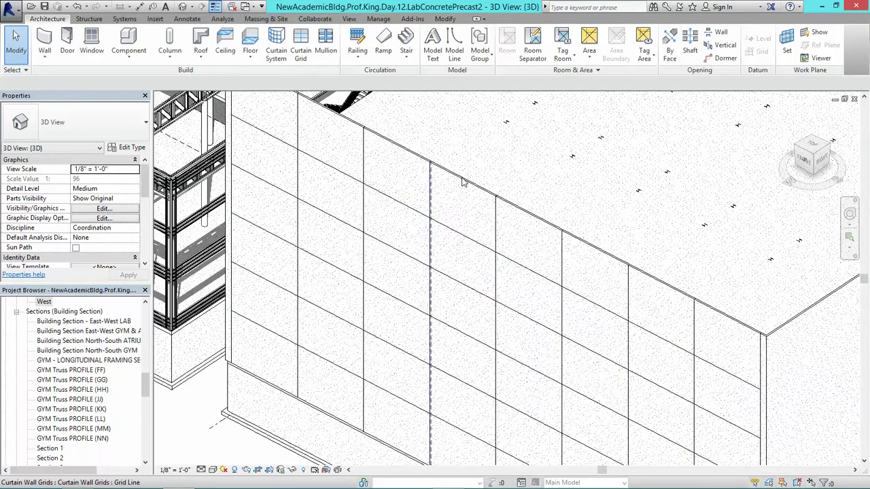
key(Tab)
key(Tab)
key(Tab)
click(462, 182)
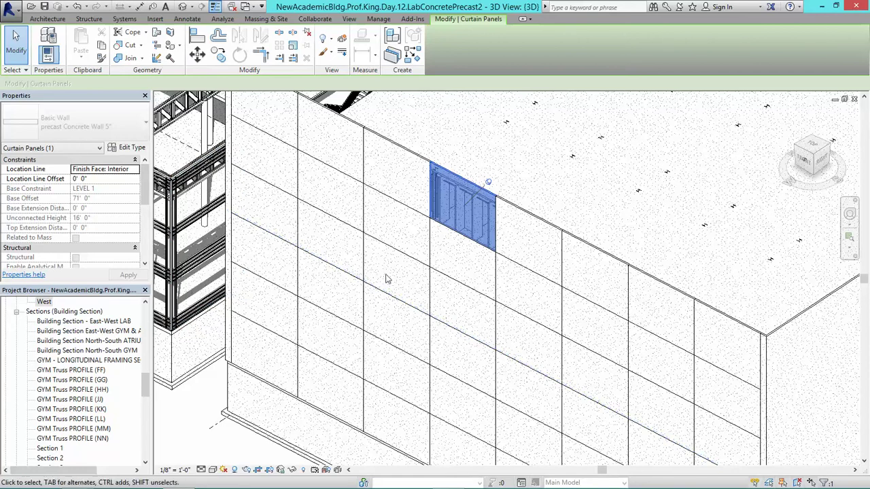
shift+middle_drag(379, 247, 416, 256)
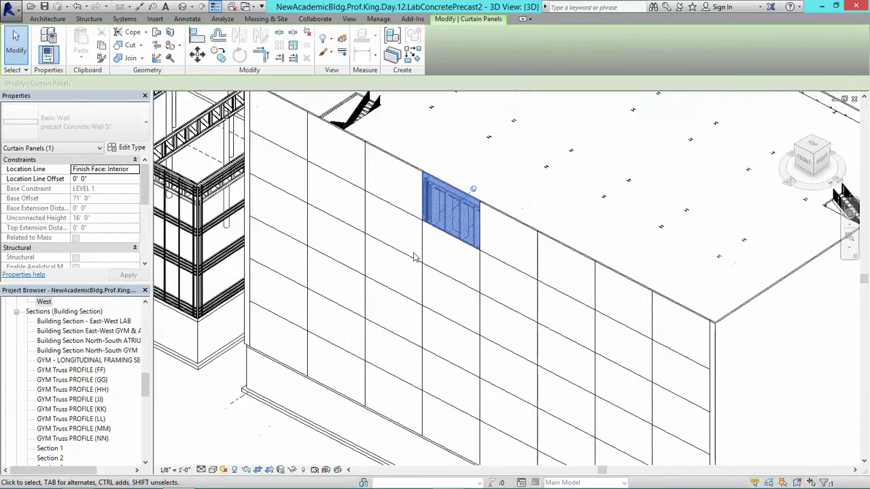
key(Escape)
Step: Place a Fixed 96 x 144 (8' x 12') window where a vertical and a horizontal panel joint cross below the roof edge
scroll(421, 211, up, 4)
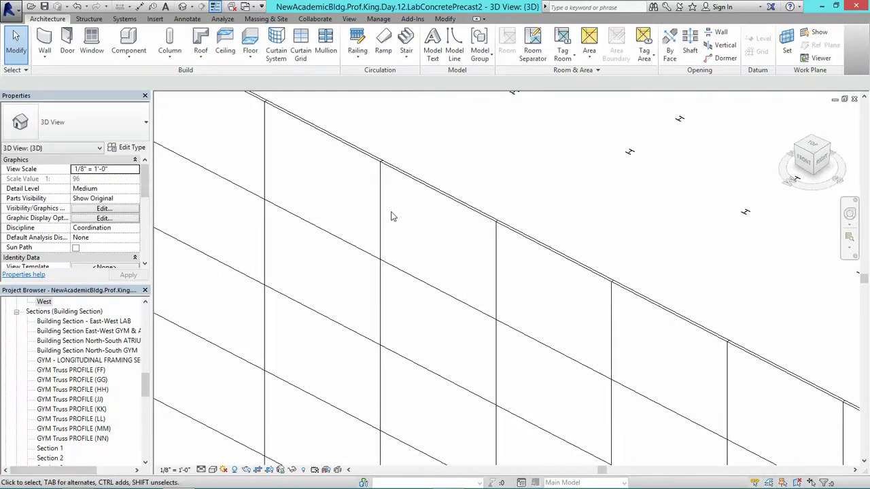
click(91, 42)
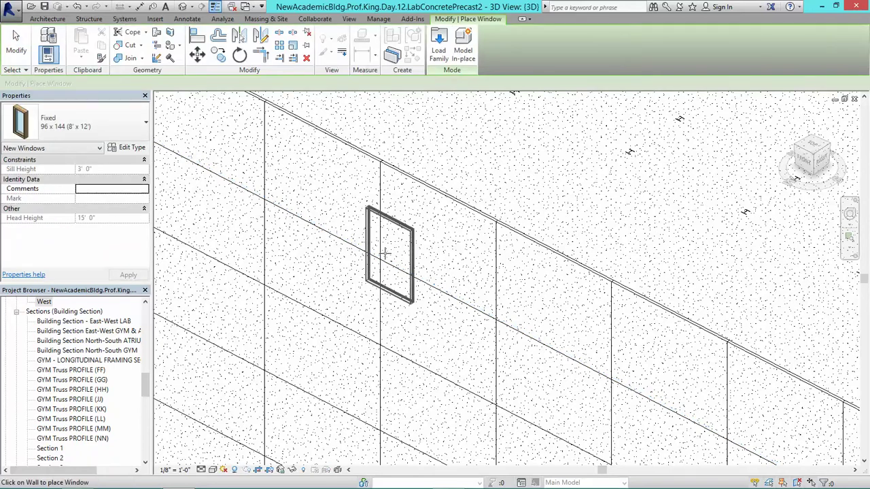
click(429, 310)
key(Escape)
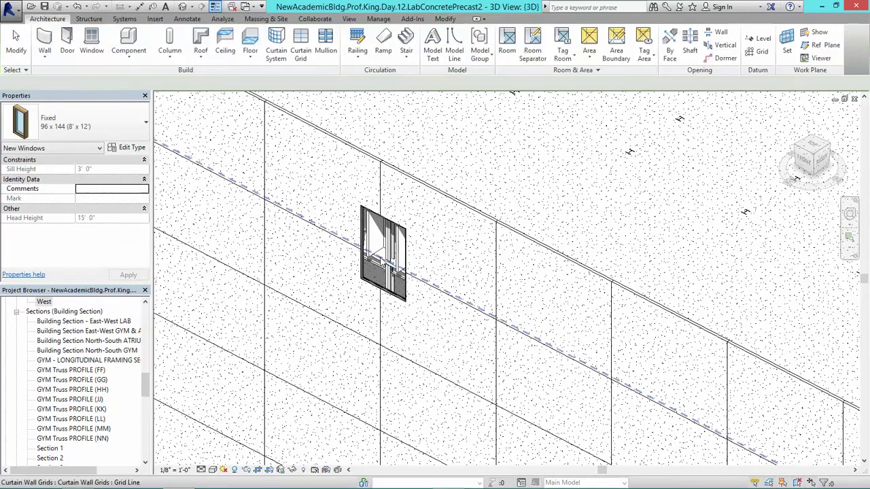
scroll(382, 263, up, 3)
scroll(382, 263, down, 2)
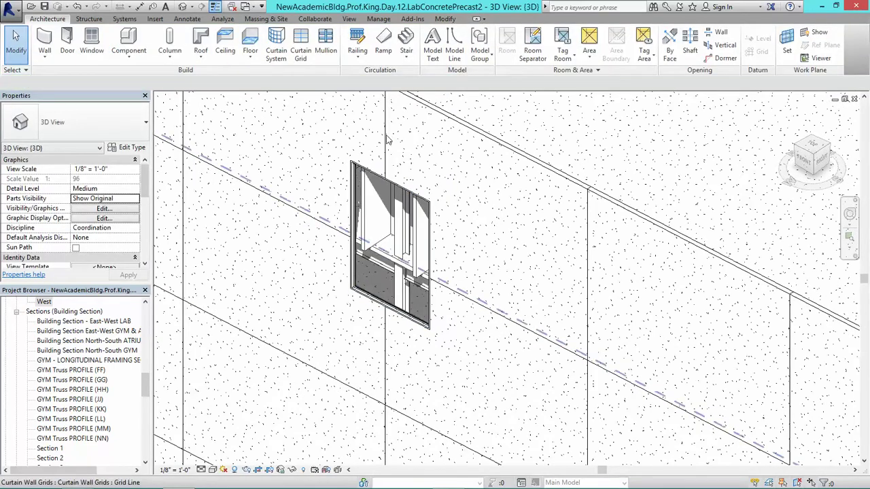
Step: Place a Fixed 24" x 72" window on the next joint crossing, one bay over along the same horizontal joint
middle_drag(482, 283, 500, 325)
click(92, 49)
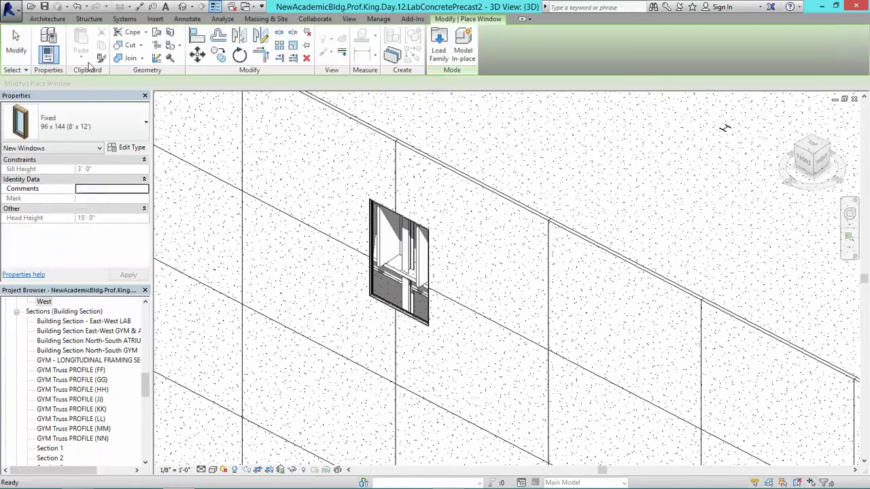
click(68, 123)
click(64, 218)
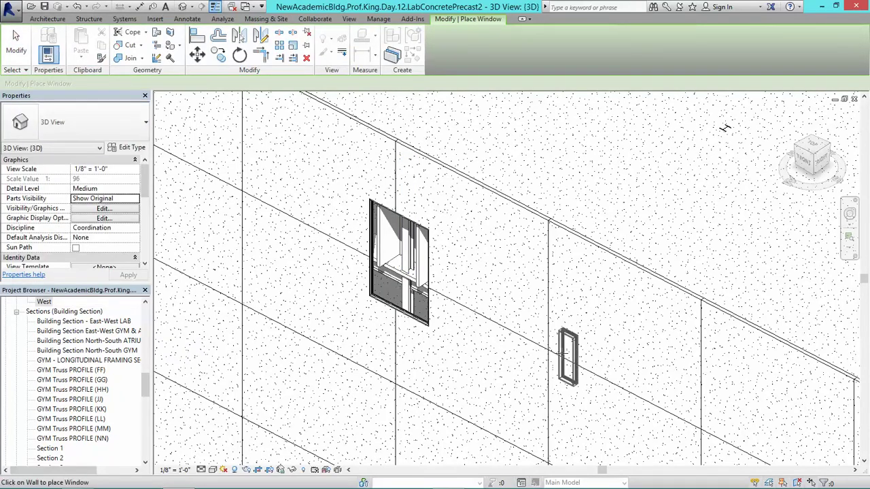
key(Escape)
key(Escape)
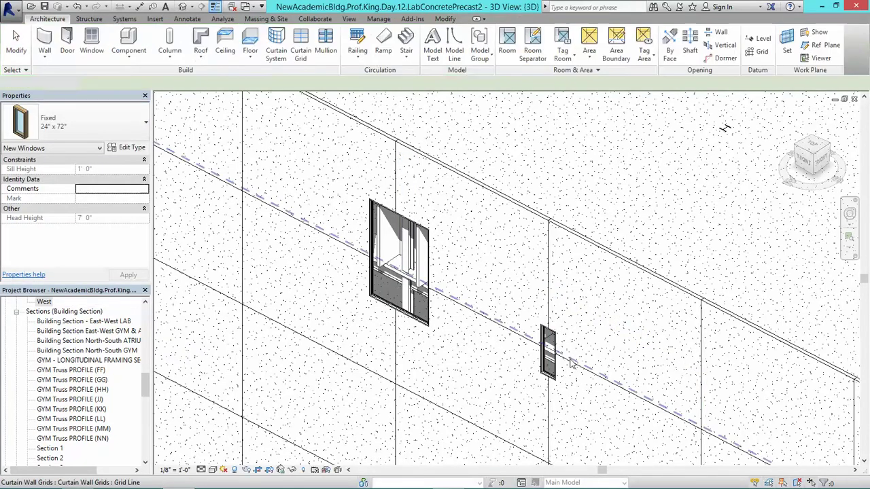
click(545, 333)
Step: Place a Fixed 36" x 48" window on the horizontal joint between the 96 x 144 and 24" x 72" windows
scroll(543, 333, up, 3)
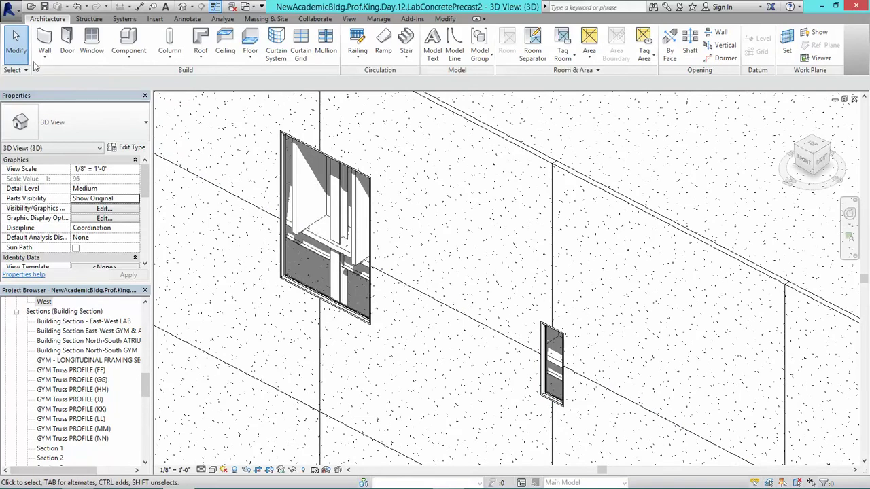
click(91, 44)
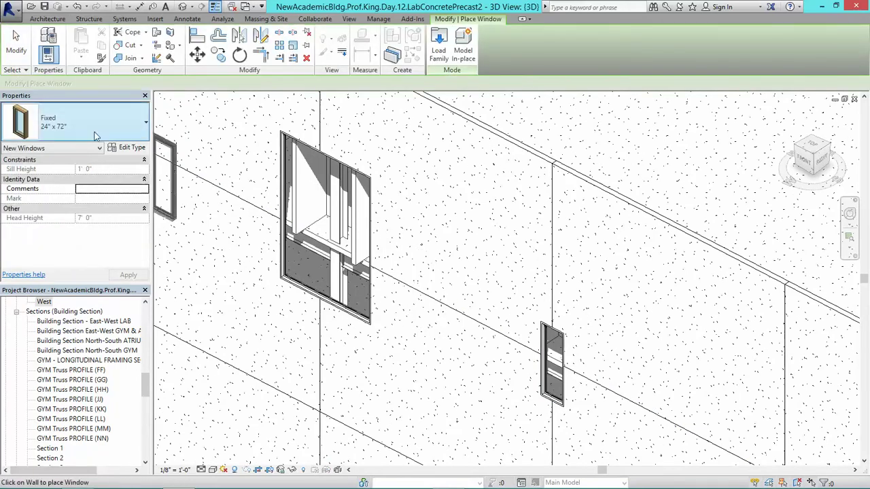
click(75, 124)
click(61, 254)
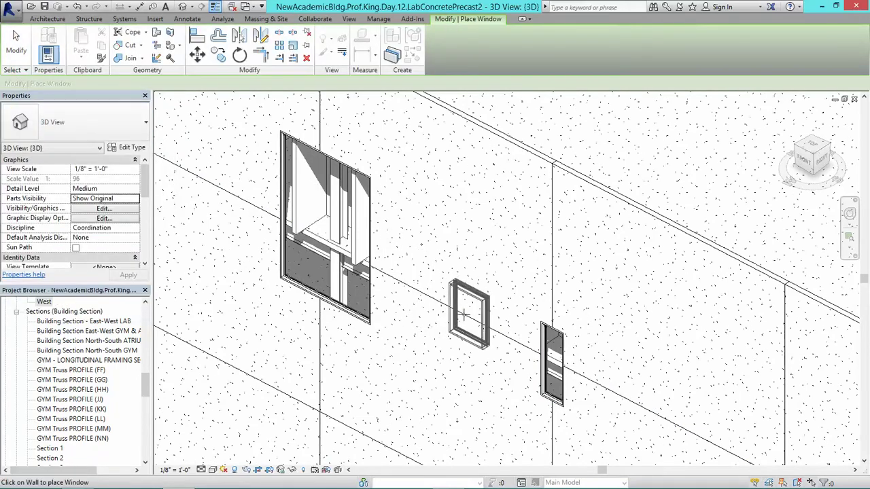
key(Escape)
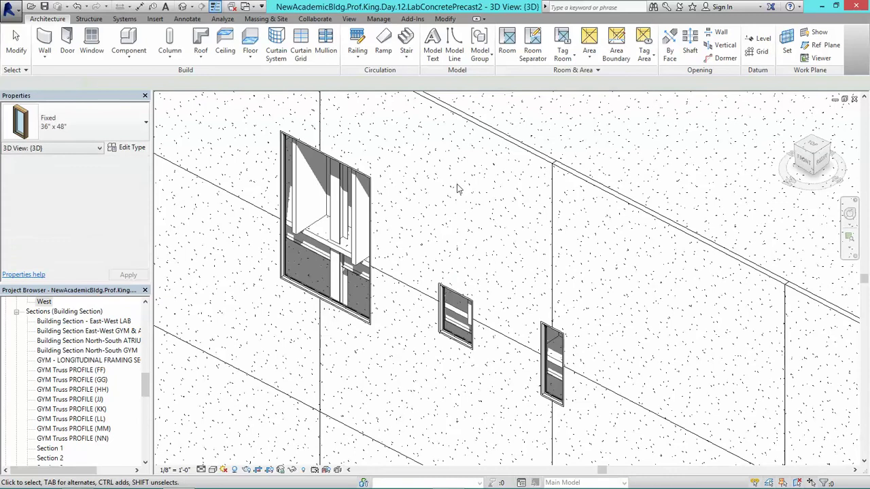
Step: Place four Fixed 36" x 72" windows: one on the top-row vertical joint, one on a lower joint crossing, and two inside individual panels
scroll(445, 232, down, 2)
middle_drag(438, 257, 519, 249)
click(91, 42)
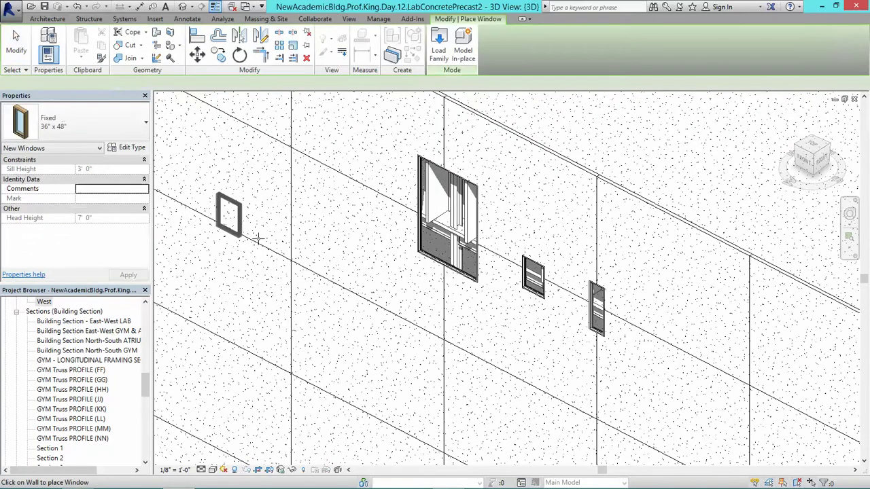
click(75, 122)
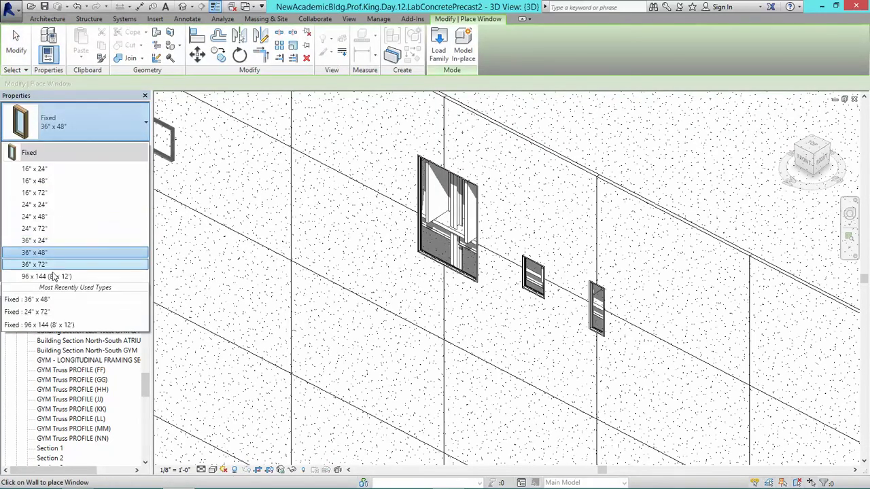
click(51, 265)
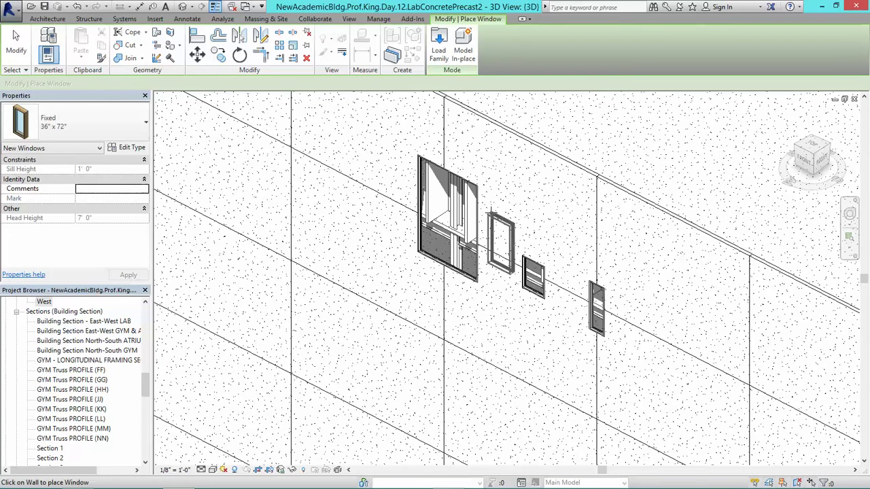
click(598, 224)
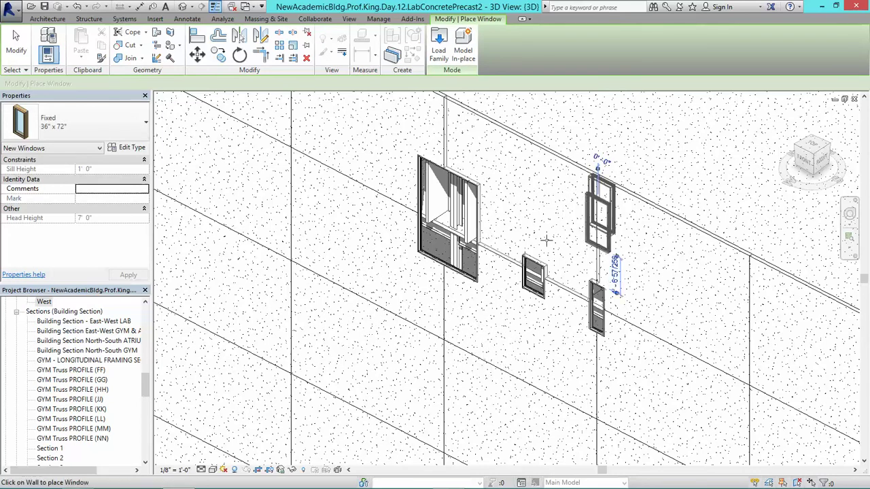
click(334, 281)
click(348, 230)
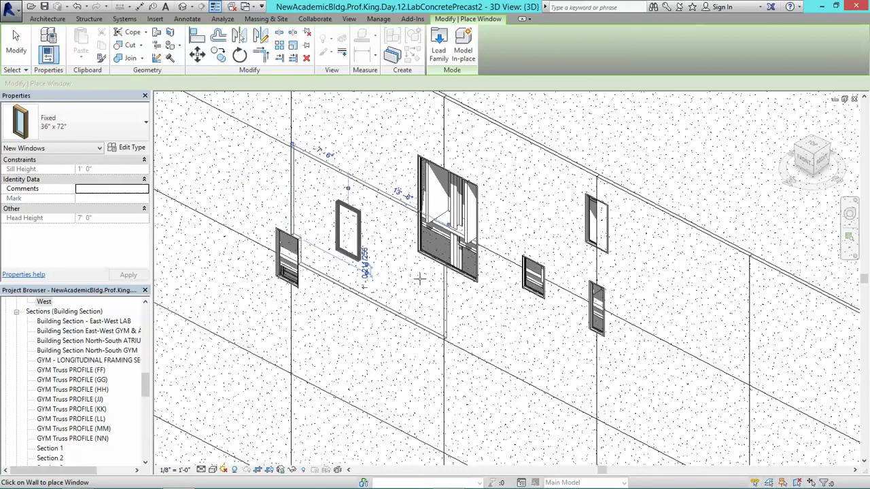
click(513, 325)
key(Escape)
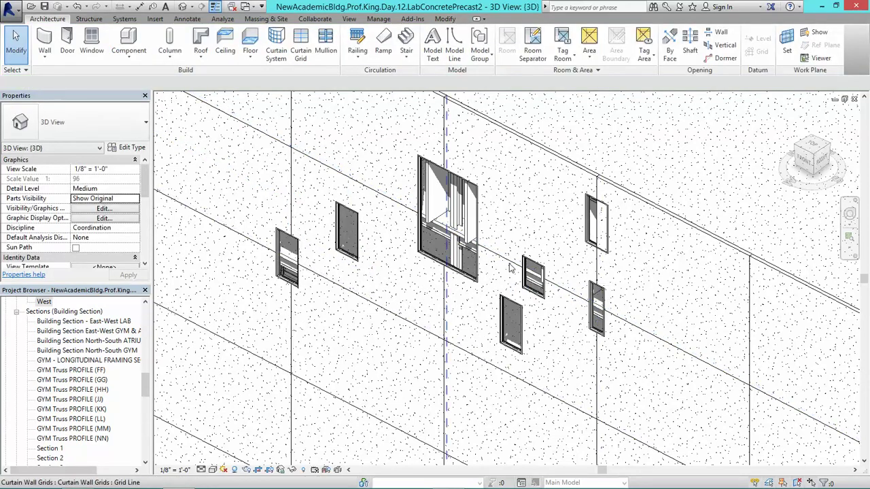
Step: Select the precast panel below the 36" x 48" window to examine its window cutouts, and clear the selection
click(551, 259)
scroll(666, 283, up, 2)
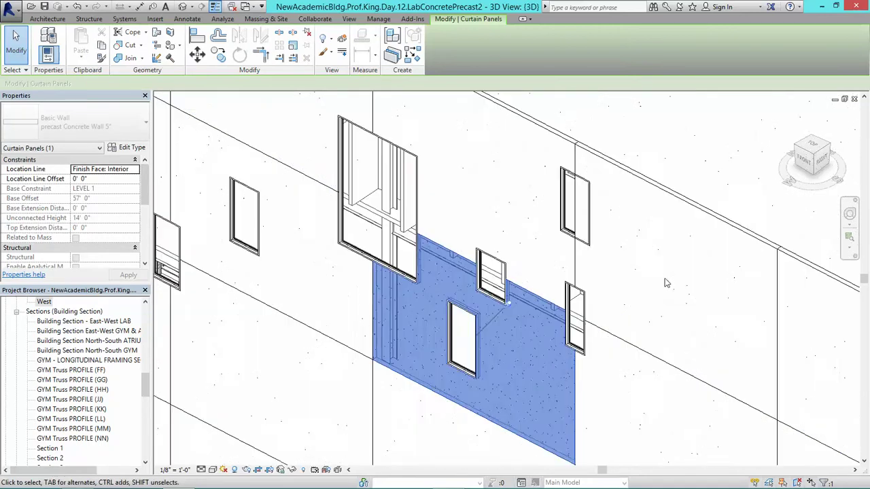
middle_drag(666, 283, 645, 237)
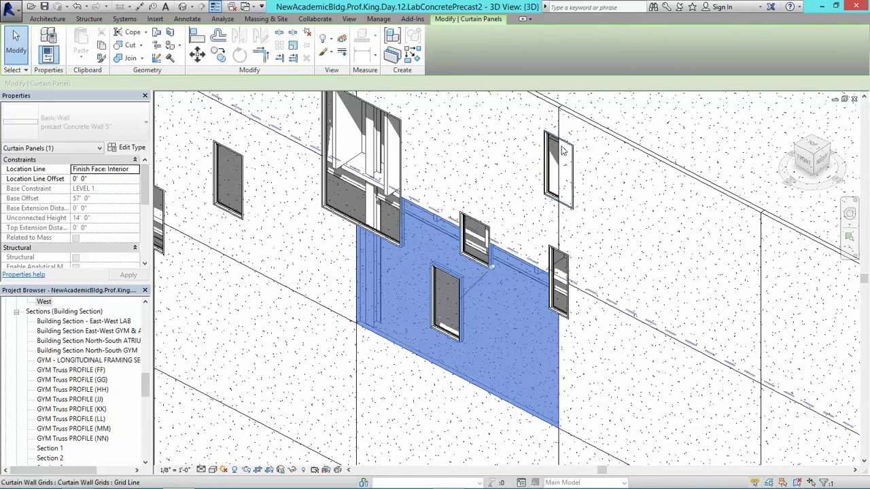
scroll(556, 147, up, 3)
key(Escape)
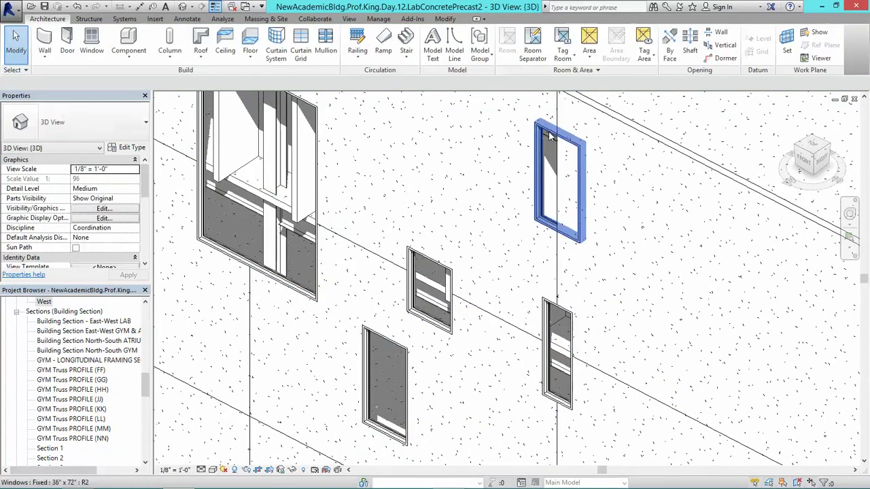
Step: Delete the 36" x 72" window straddling the vertical joint in the top row of panels
click(556, 136)
key(Escape)
scroll(504, 182, down, 2)
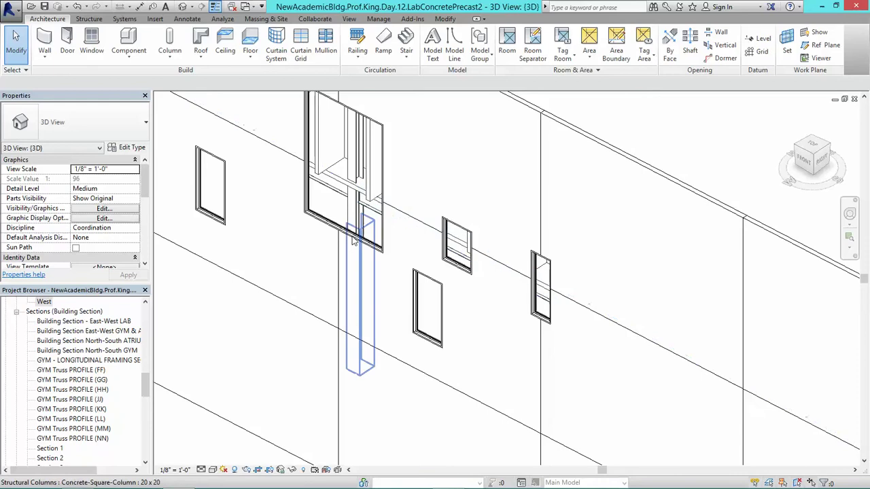
middle_drag(378, 270, 424, 307)
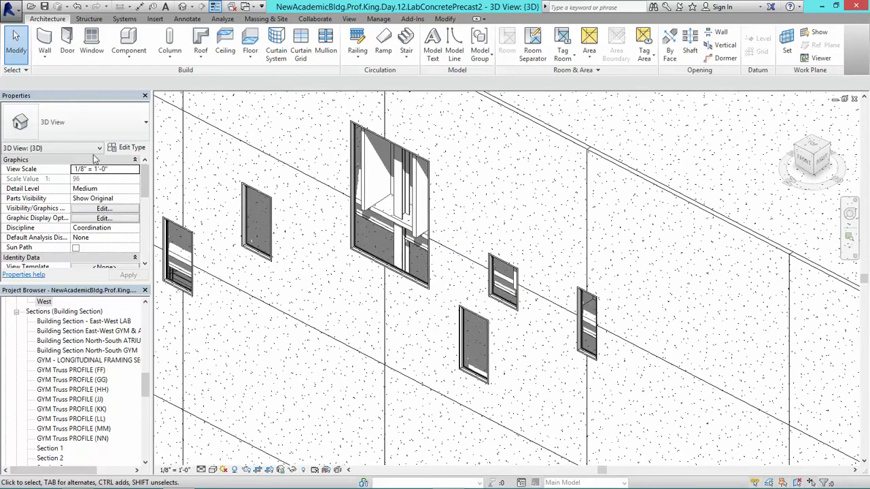
Step: Place a Fixed 36" x 72" window across the vertical joint directly below the 96 x 144 window
click(93, 42)
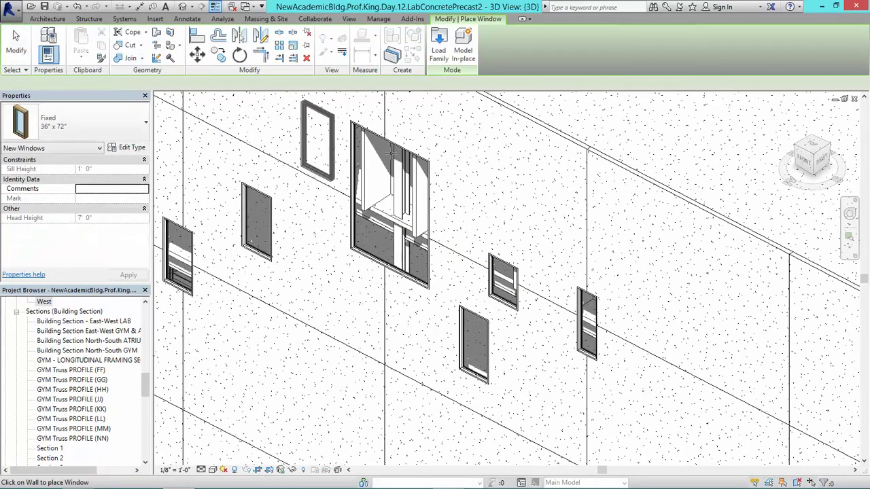
click(389, 320)
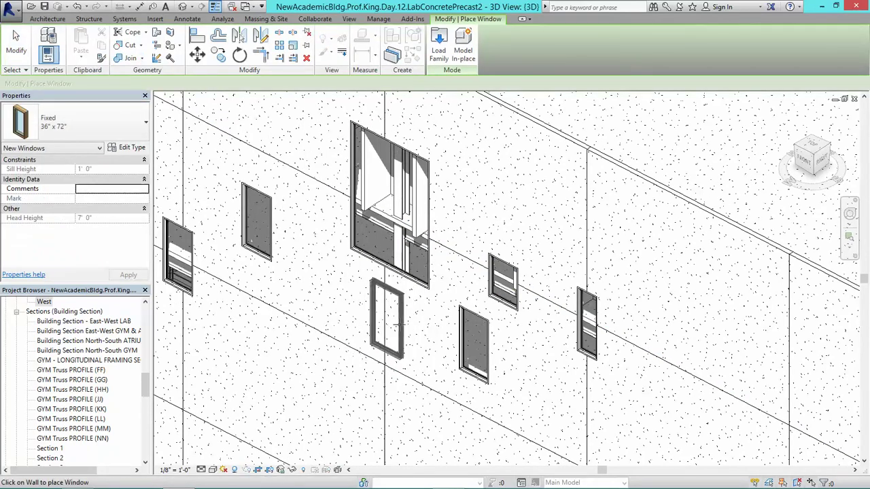
key(Escape)
key(Escape)
scroll(398, 292, up, 4)
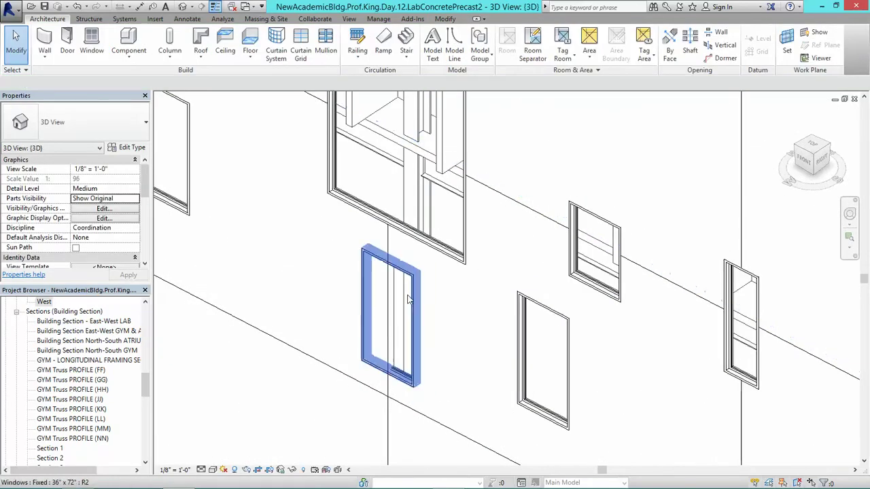
Step: Delete the 36" x 72" window on the vertical joint below the 96 x 144 window
scroll(405, 258, down, 3)
click(408, 269)
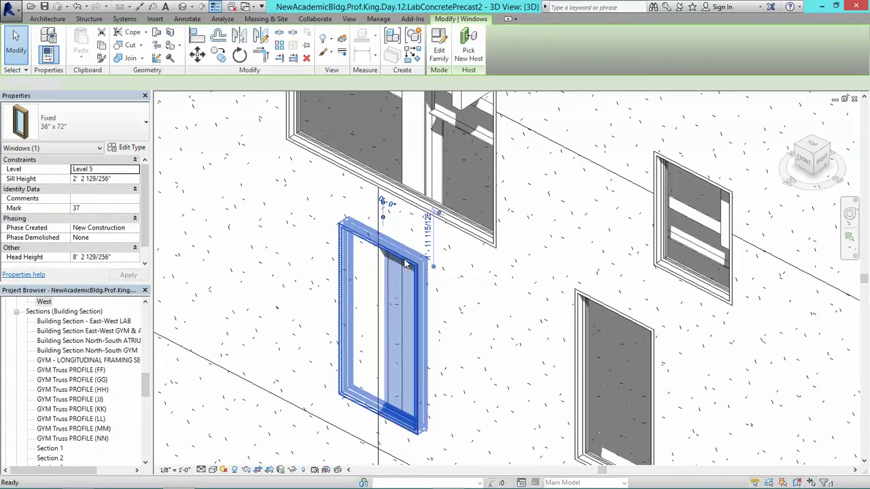
key(Delete)
scroll(401, 277, up, 2)
scroll(403, 286, down, 3)
scroll(428, 320, up, 1)
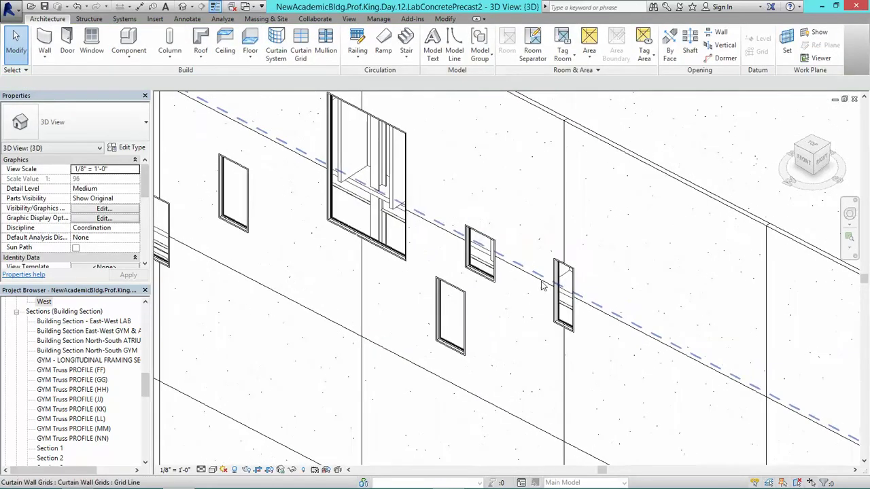
Step: Try to move the 36" x 72" window from inside its panel toward the neighbouring vertical joint, and undo the move
scroll(427, 321, down, 1)
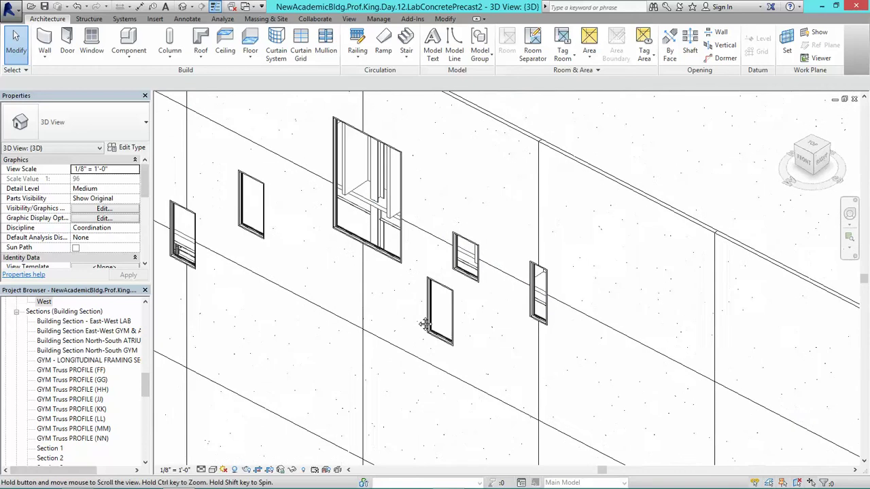
click(262, 227)
drag(262, 228, 371, 299)
key(ctrl+z)
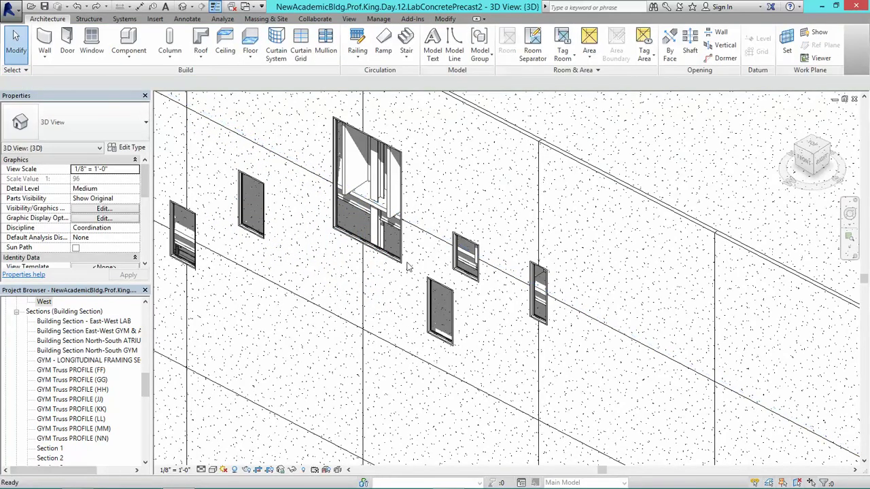
Step: Place a Fixed 36" x 72" window across the second horizontal joint, one bay past the 24" x 72" window
scroll(339, 258, down, 1)
click(91, 41)
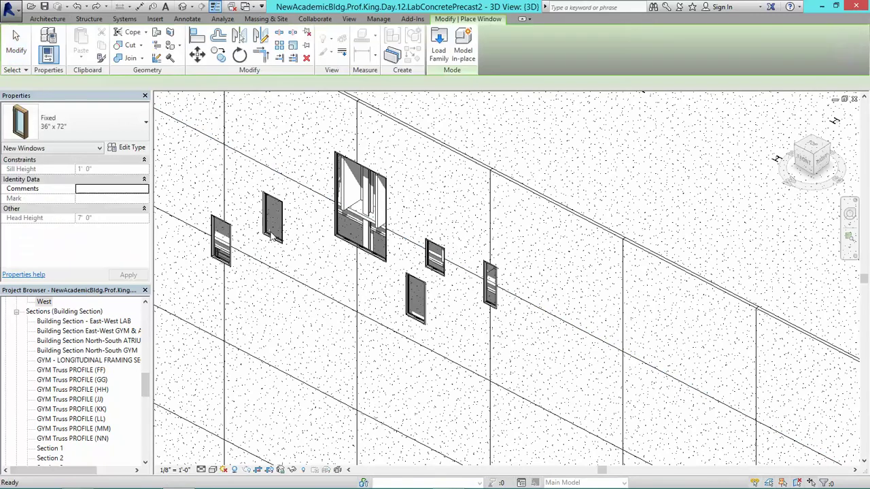
click(522, 400)
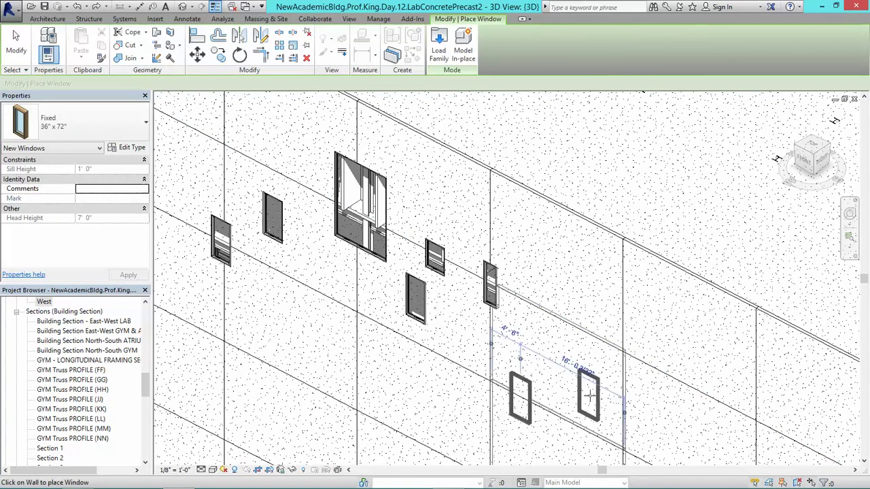
key(Escape)
key(Escape)
scroll(523, 408, up, 2)
scroll(476, 381, down, 4)
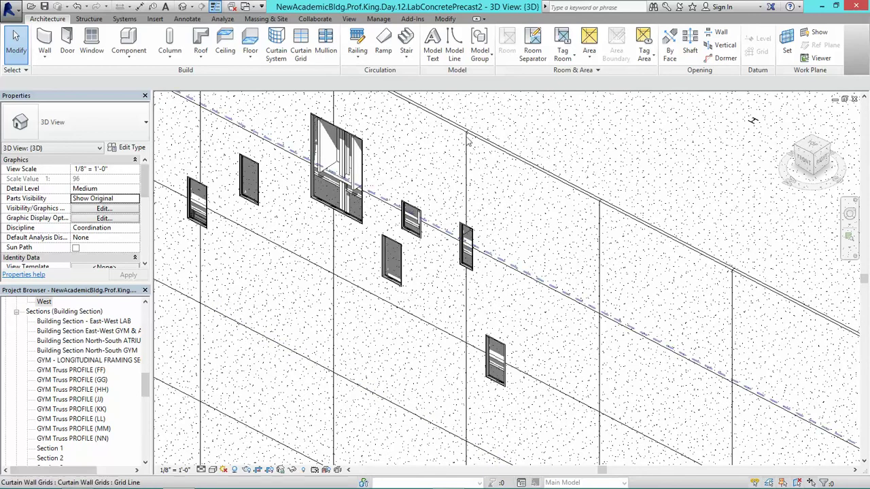
scroll(468, 183, up, 3)
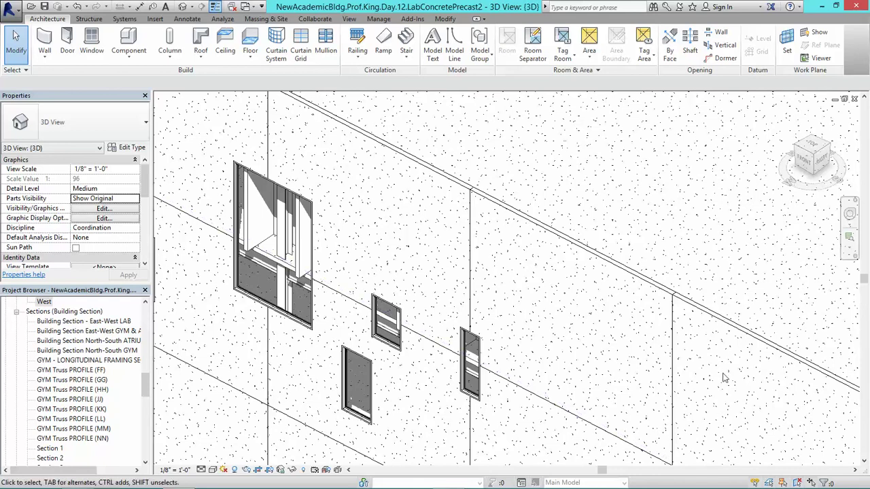
click(748, 481)
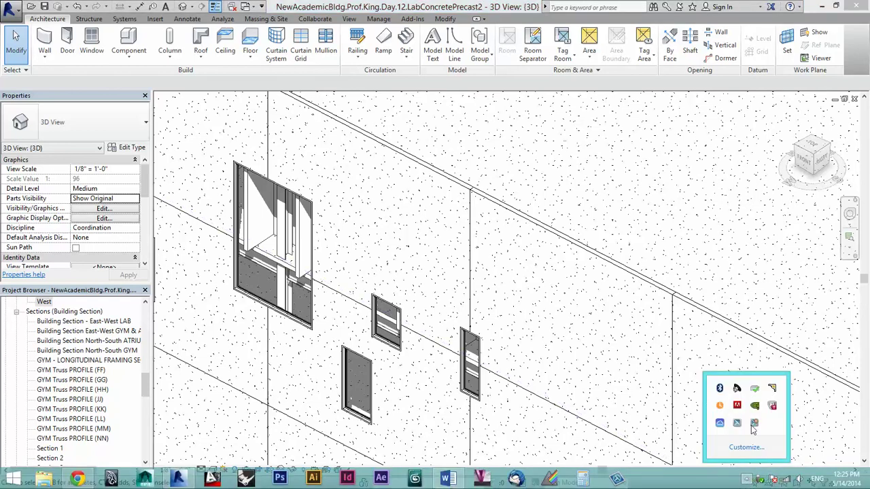